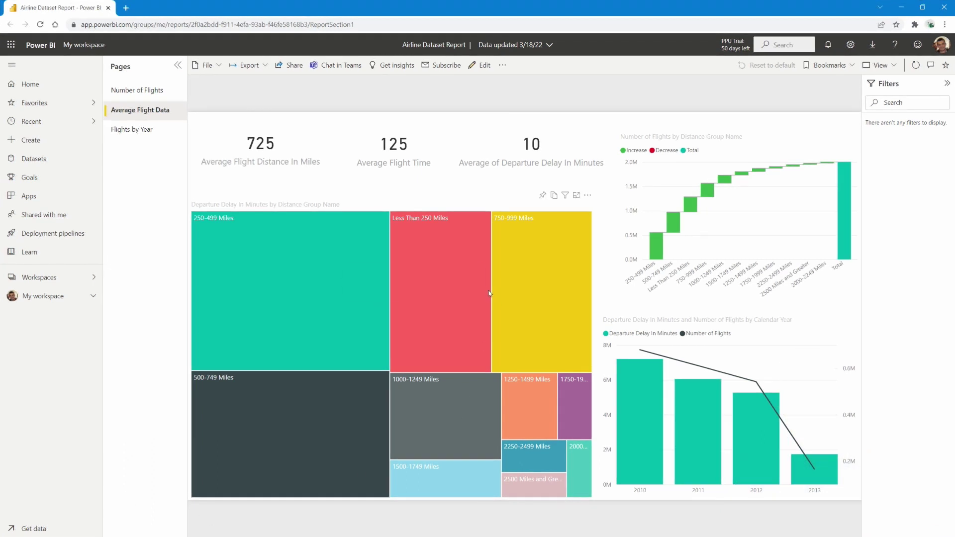
Review the report's export options and the options of the Airline Dataset Report dataset in My workspace.
mouse_move(489, 293)
left_click(266, 70)
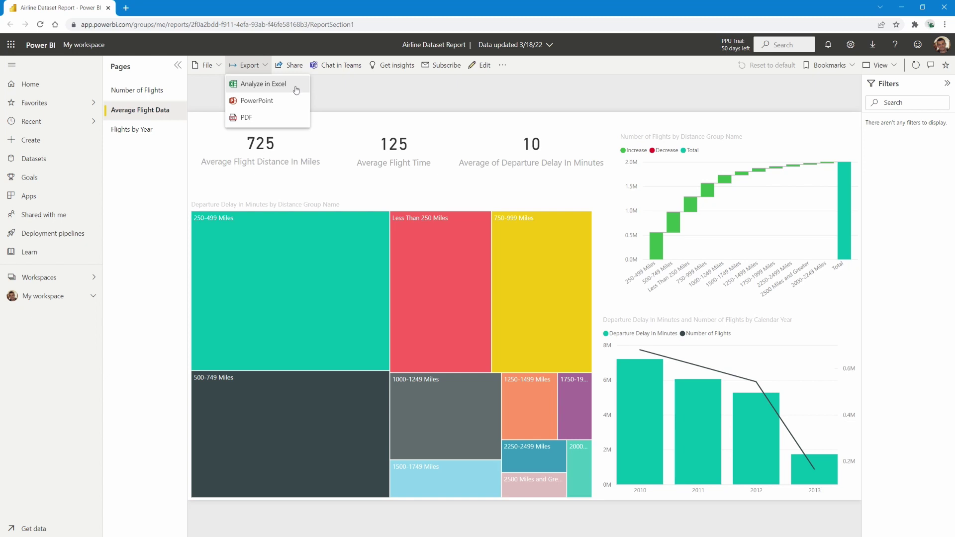
left_click(95, 300)
left_click(93, 296)
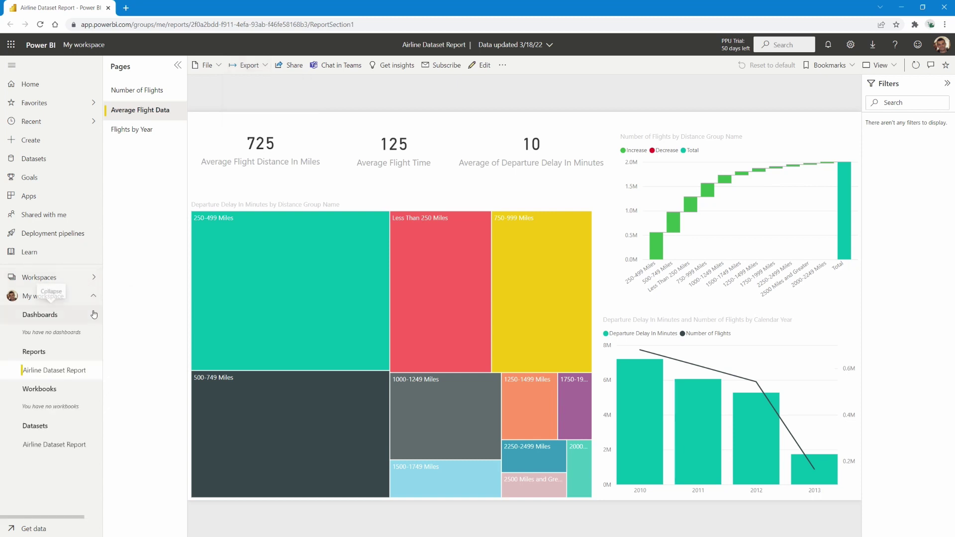
left_click(96, 445)
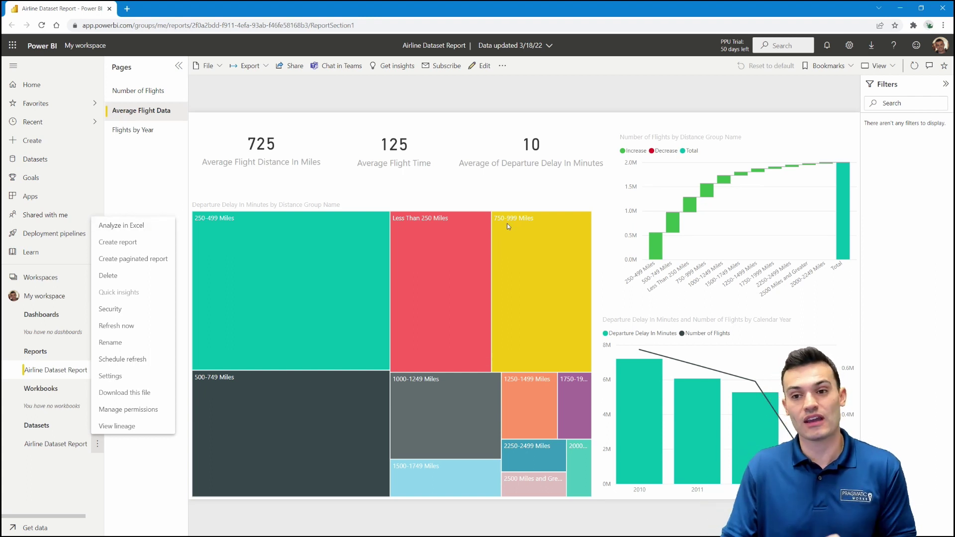
Download the Analyze in Excel updates and save the installer x64_16.0.239.12_SQL_AS_OLEDB to the Desktop.
left_click(876, 52)
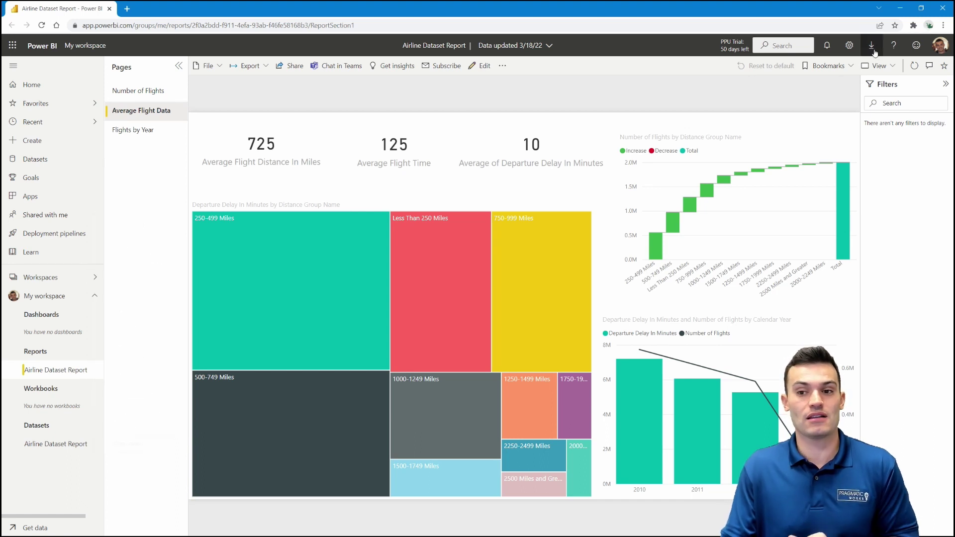
left_click(875, 52)
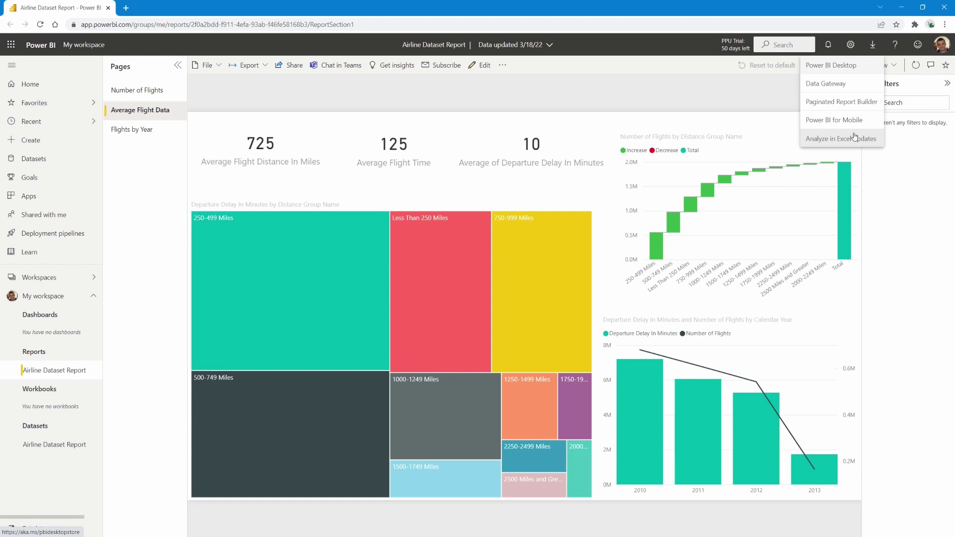
left_click(882, 144)
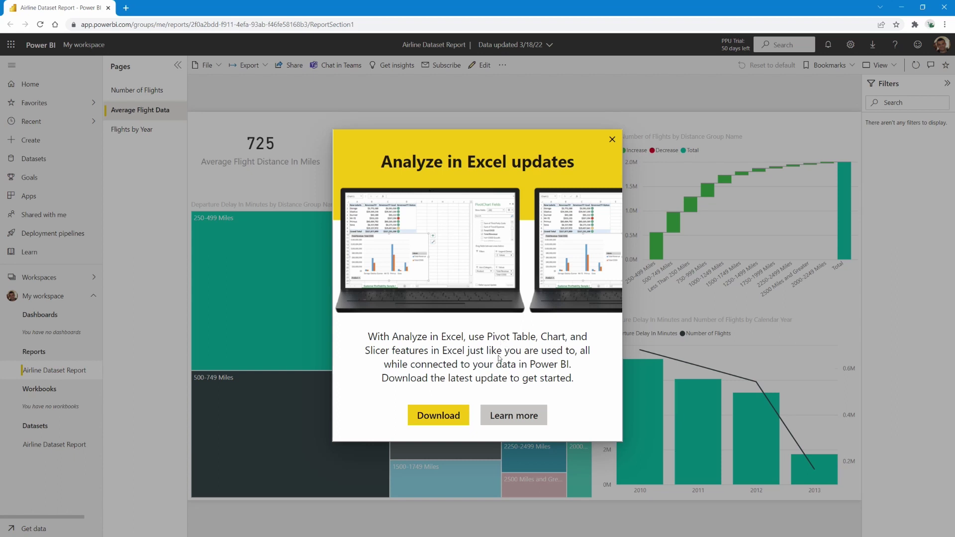
left_click(452, 416)
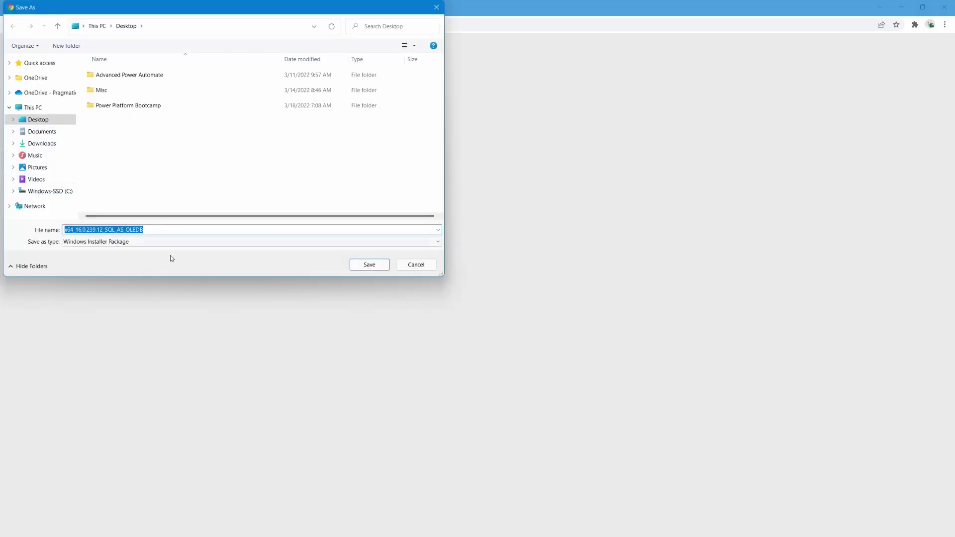
left_click(374, 271)
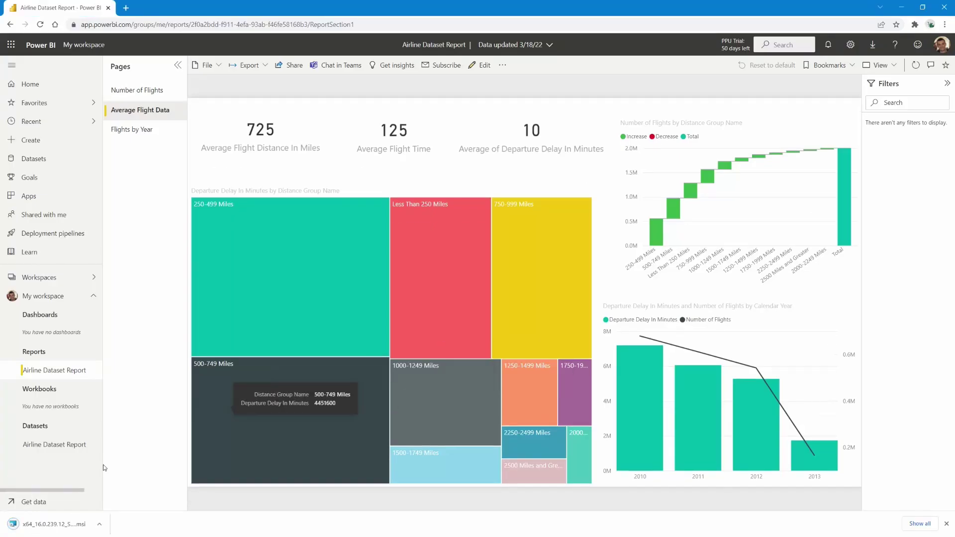
Run the downloaded Microsoft Analysis Services OLE DB Provider setup with the Repair option and finish it.
left_click(68, 526)
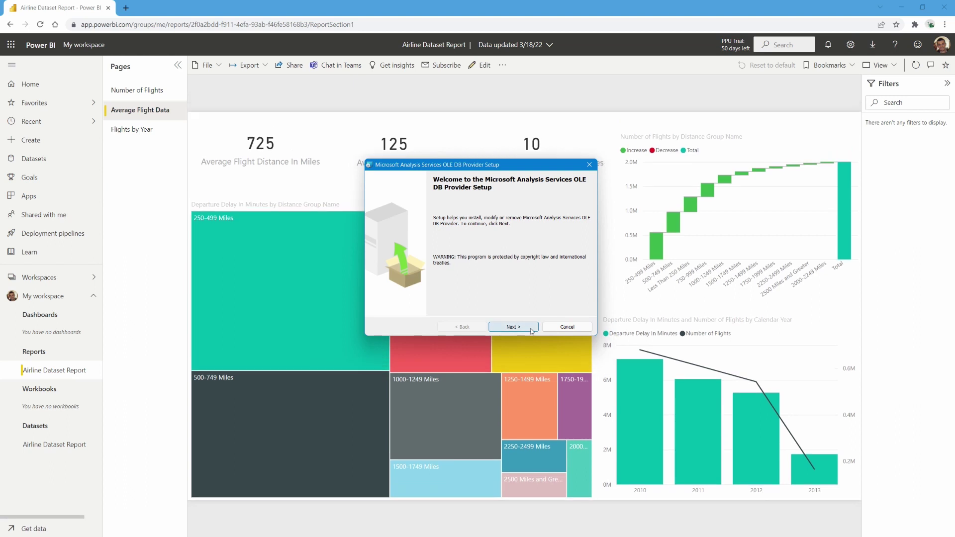
left_click(527, 326)
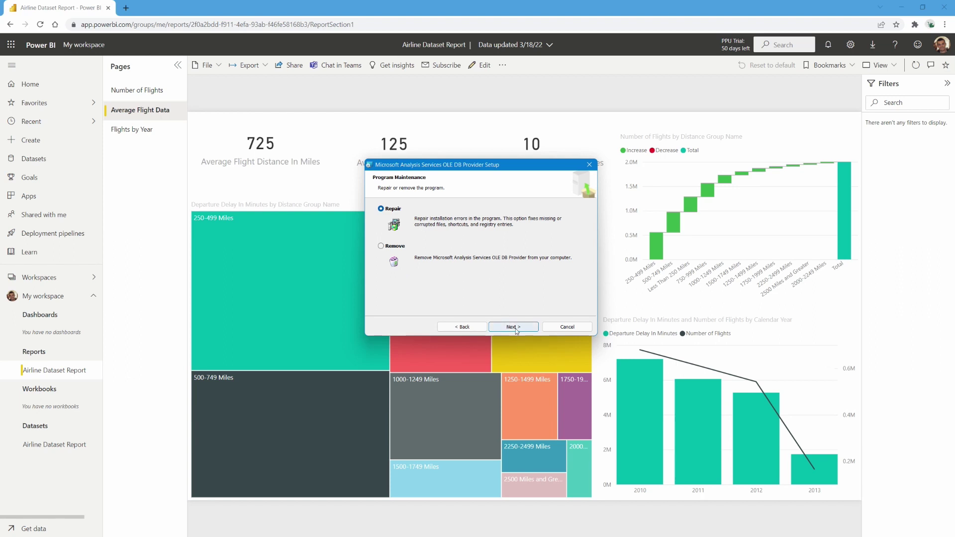
key("Return")
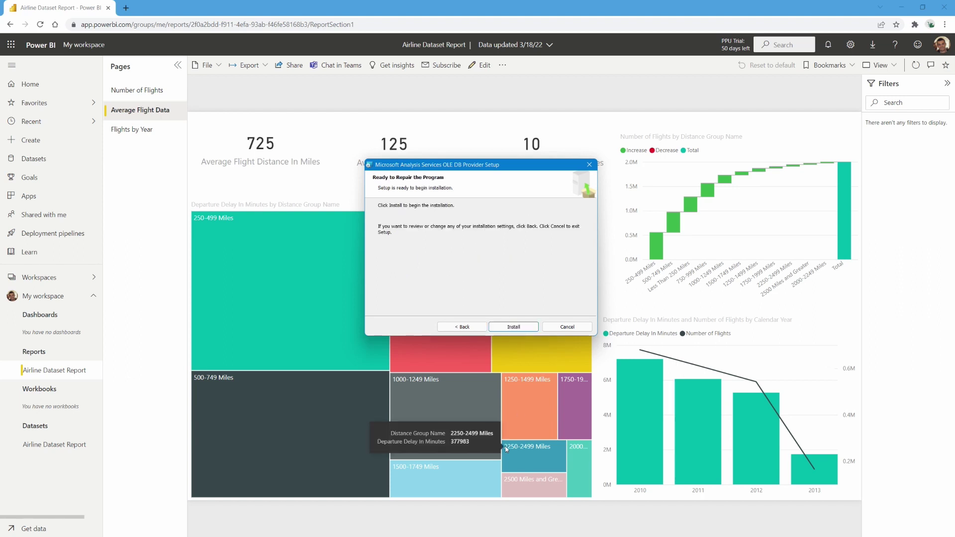
left_click(526, 327)
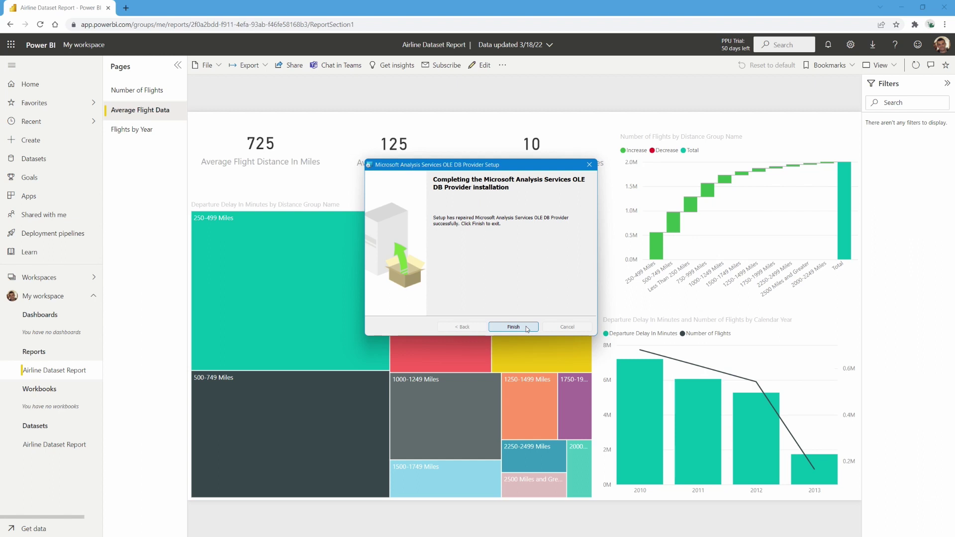
left_click(526, 327)
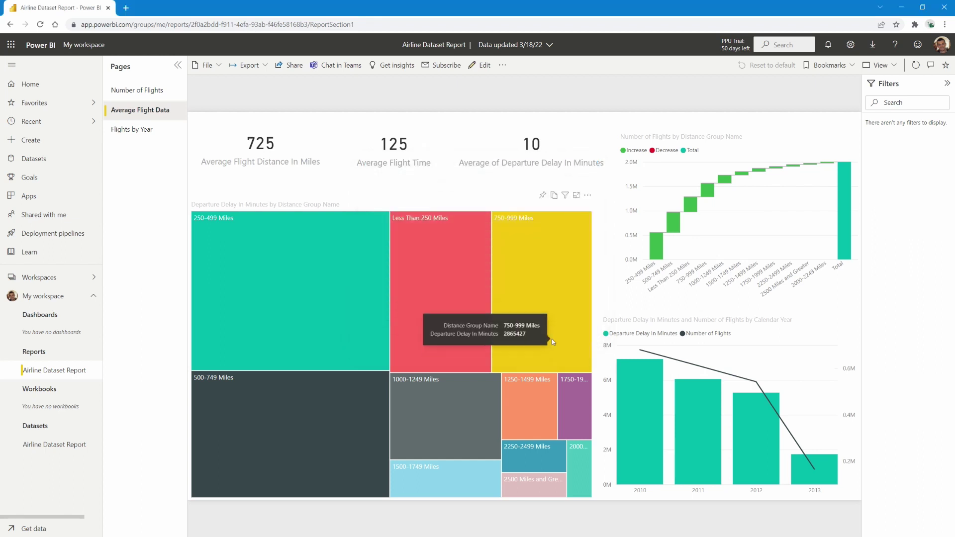
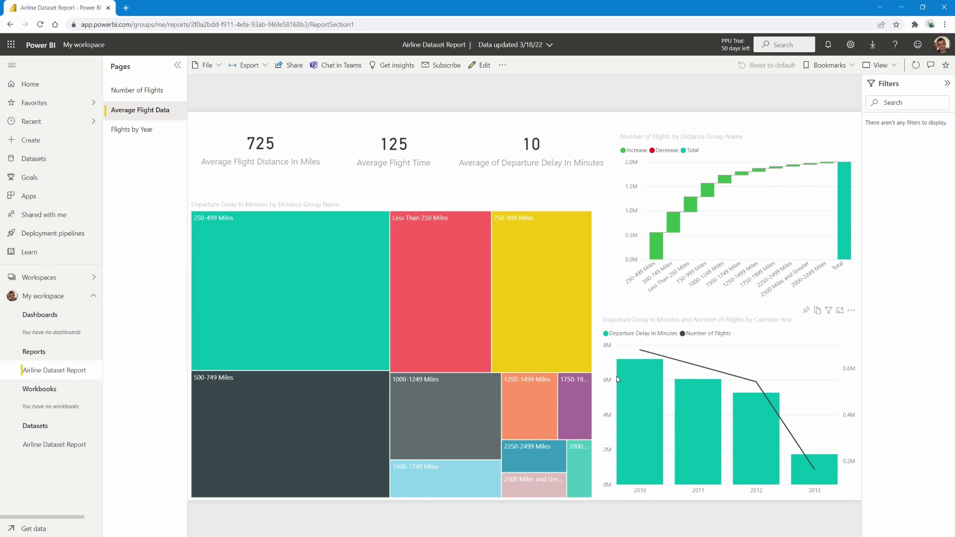
Export the report with Analyze in Excel and save the workbook as Airline Dataset Report on the Desktop.
left_click(266, 68)
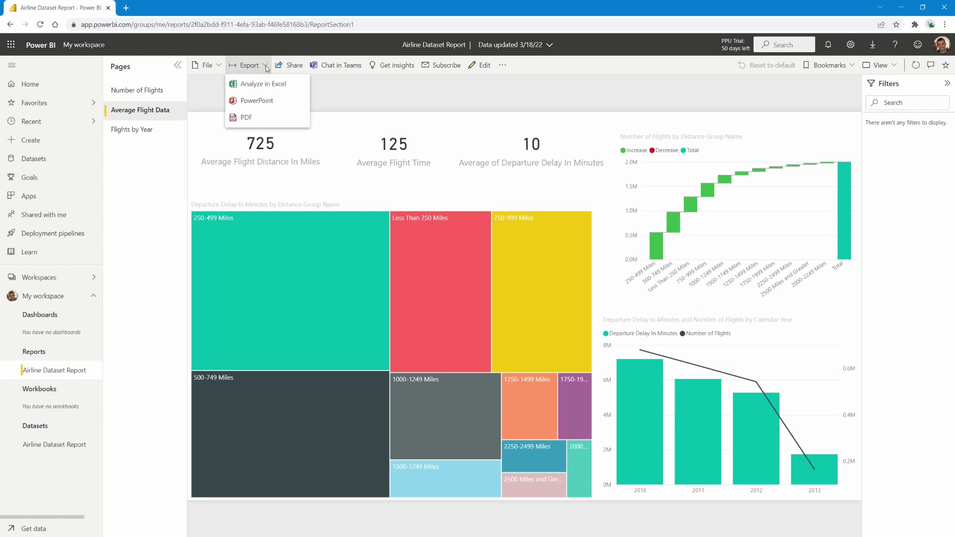
left_click(299, 92)
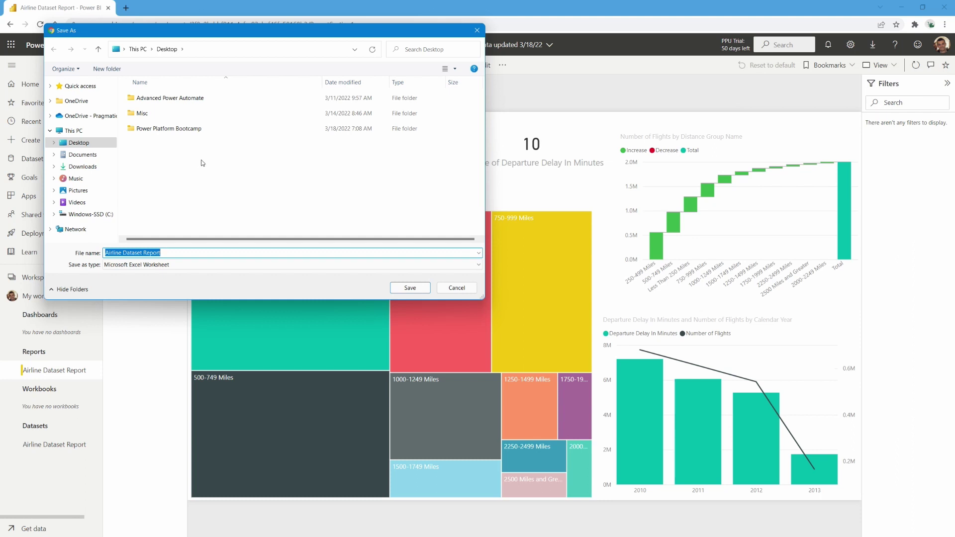
left_click(410, 288)
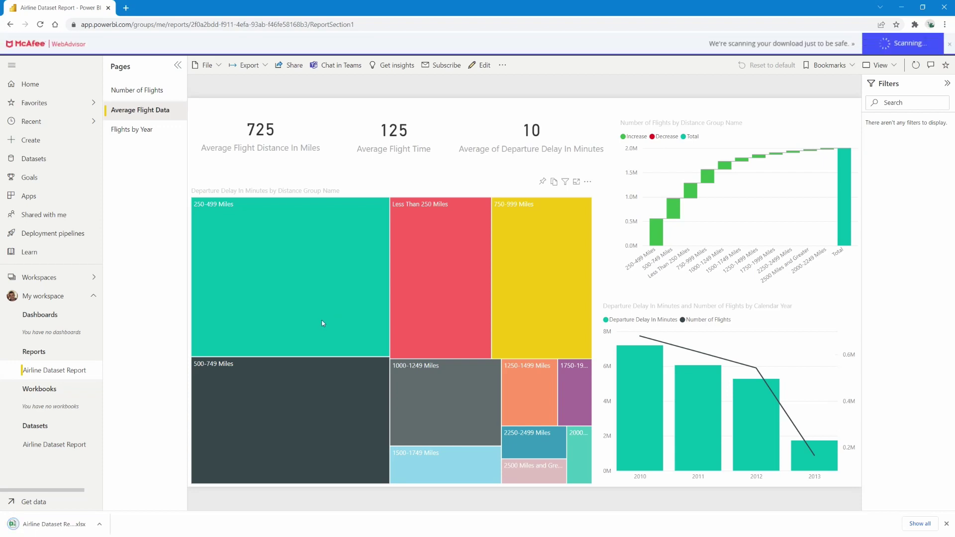
Open the exported Airline Dataset Report workbook in Excel, maximize it, and enable editing and its external data connections.
left_click(49, 526)
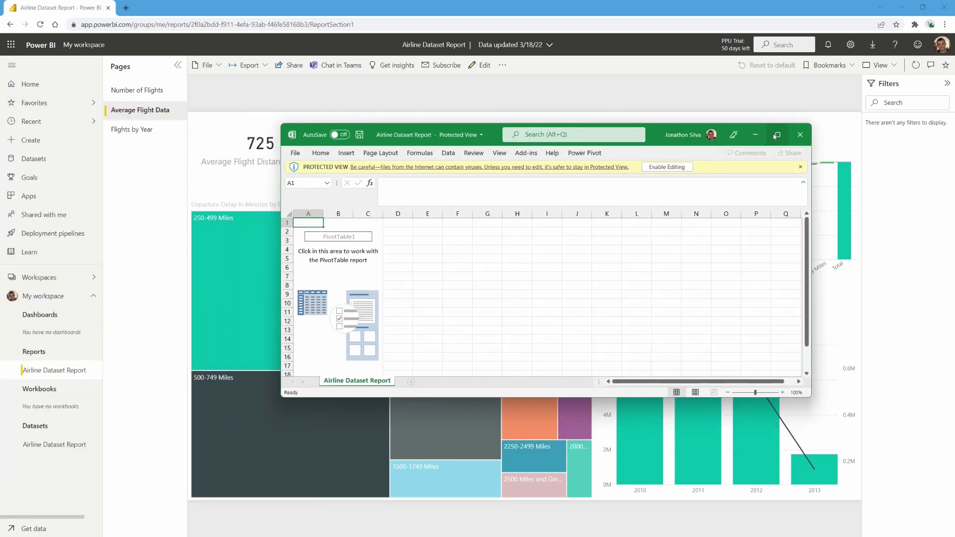
left_click(785, 157)
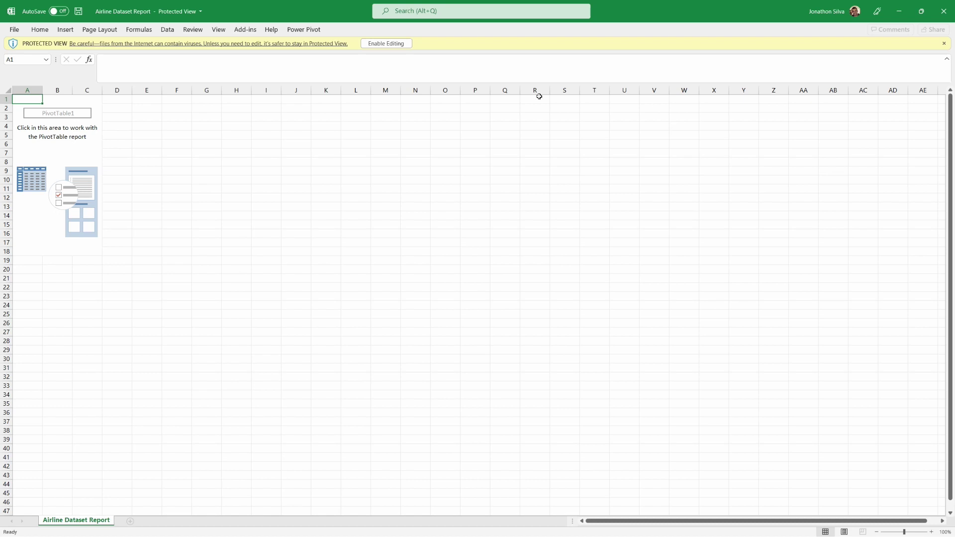
left_click(385, 44)
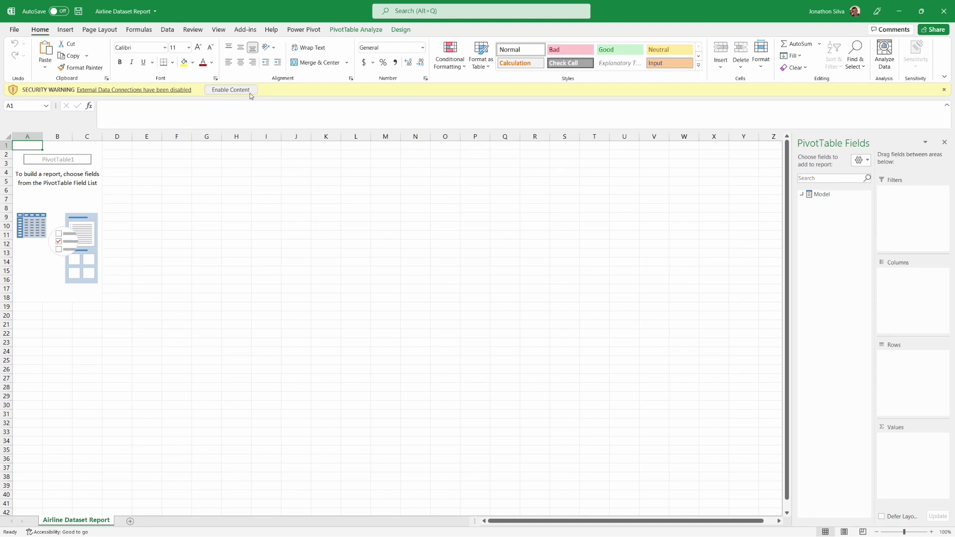
left_click(253, 93)
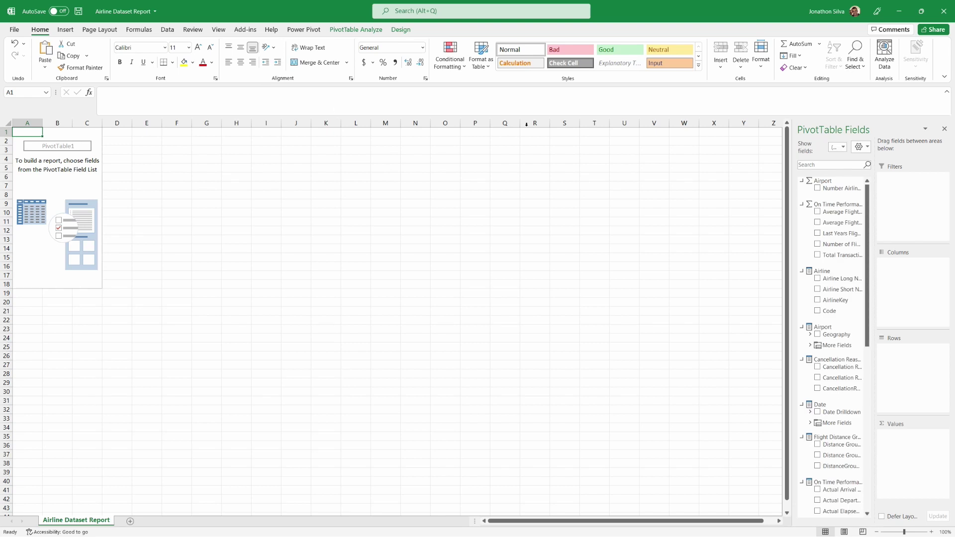
Widen the PivotTable Fields pane and collapse every table in its field list, from Airport through State Population.
left_click_drag(792, 142, 696, 154)
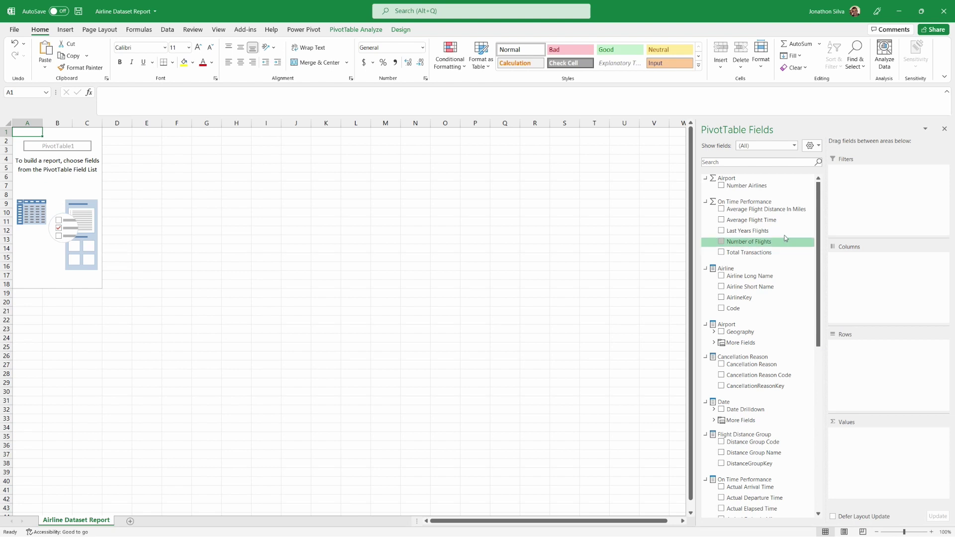
left_click(706, 178)
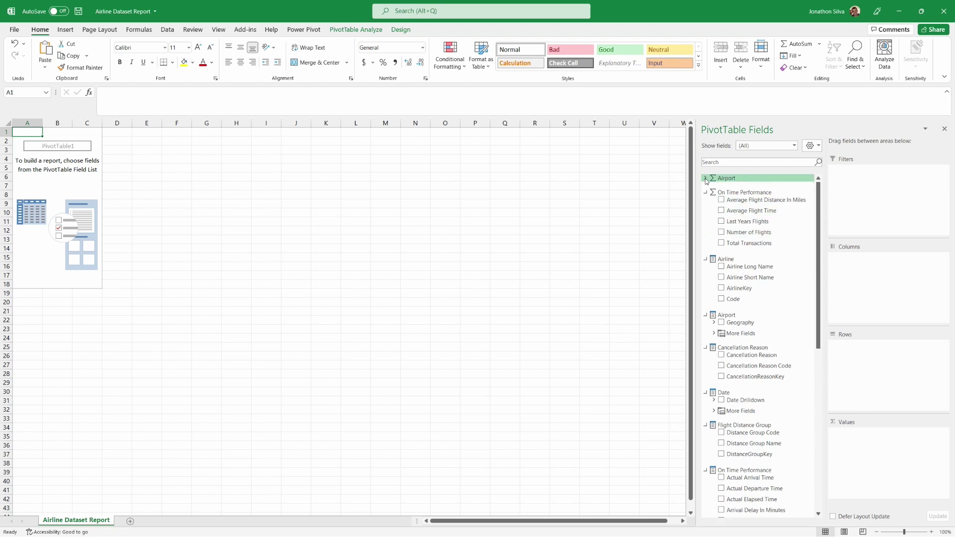
left_click(706, 192)
left_click(706, 206)
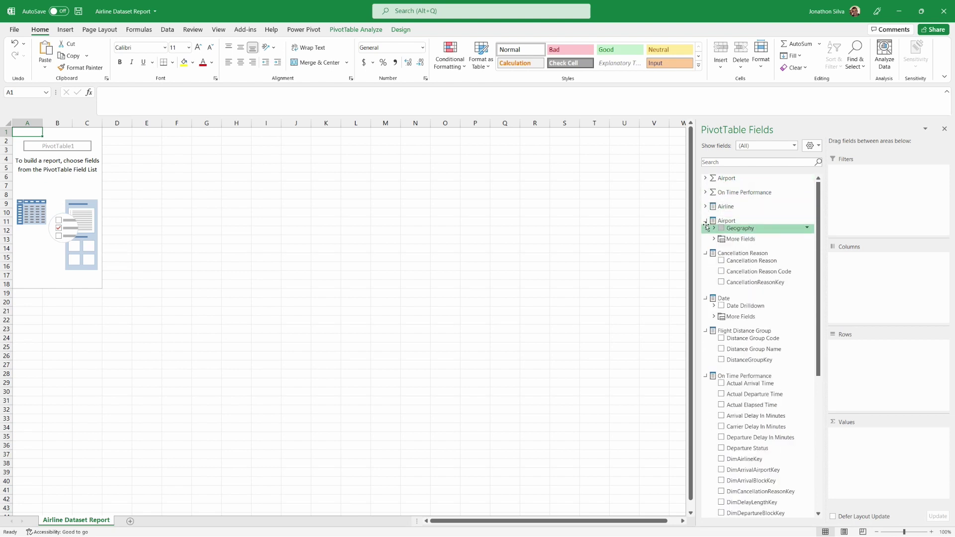
left_click(706, 220)
left_click(705, 234)
left_click(706, 249)
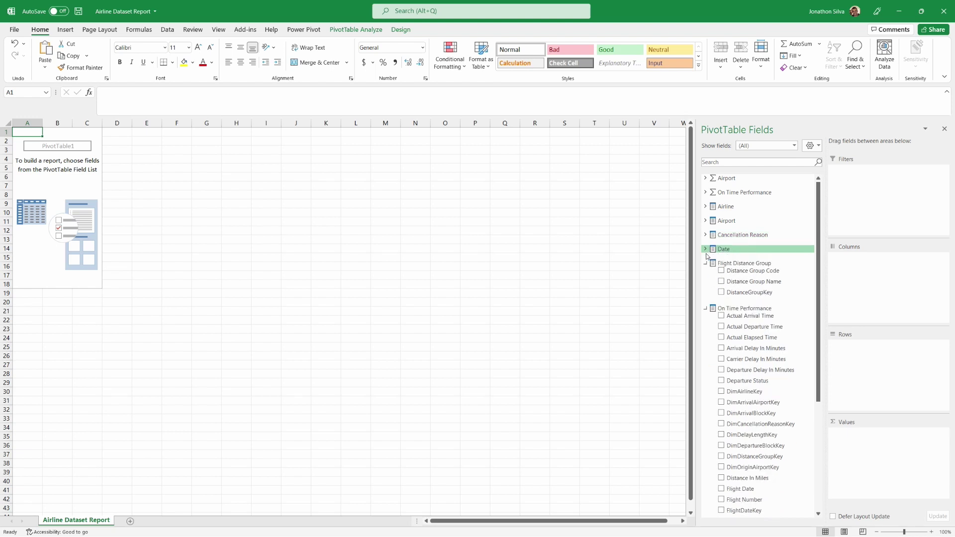
left_click(706, 263)
left_click(706, 278)
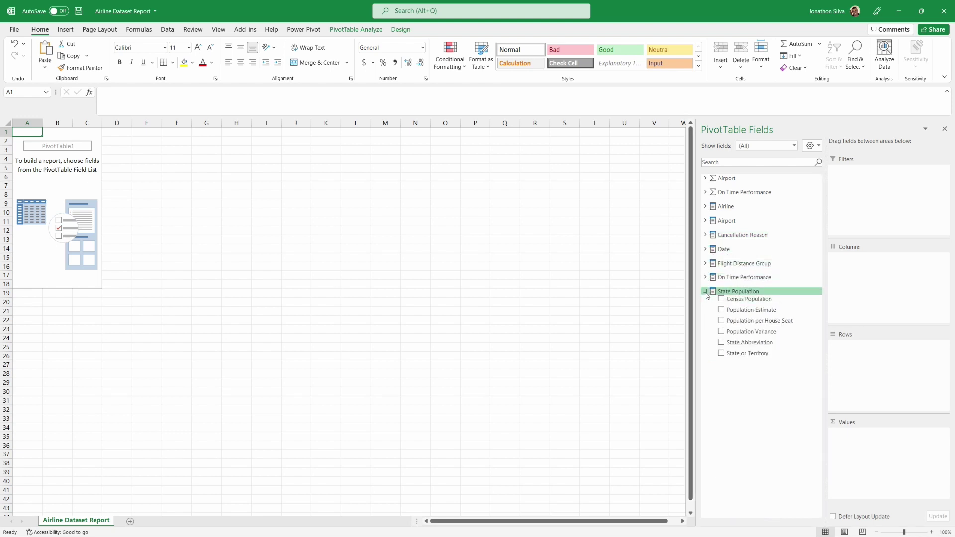
left_click(706, 292)
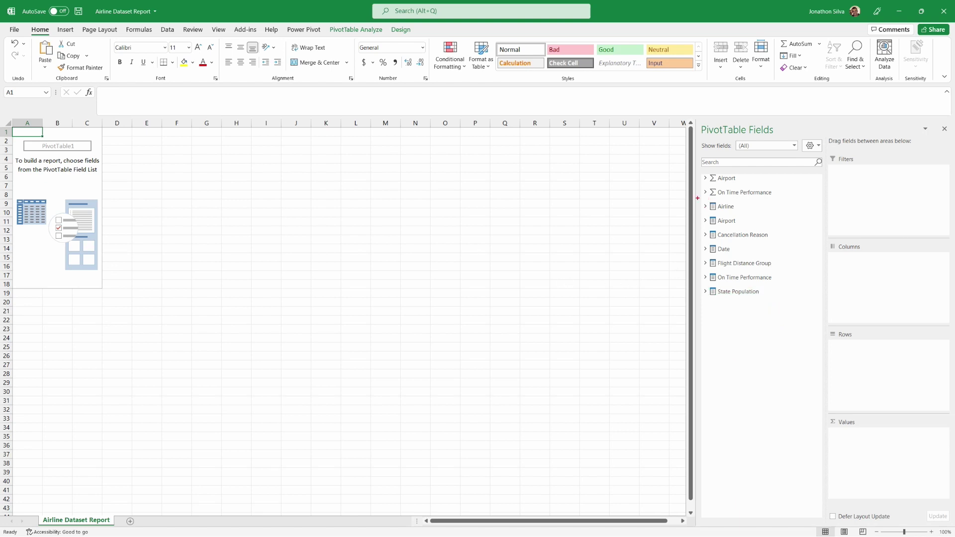
left_click_drag(692, 198, 825, 198)
left_click_drag(698, 185, 641, 186)
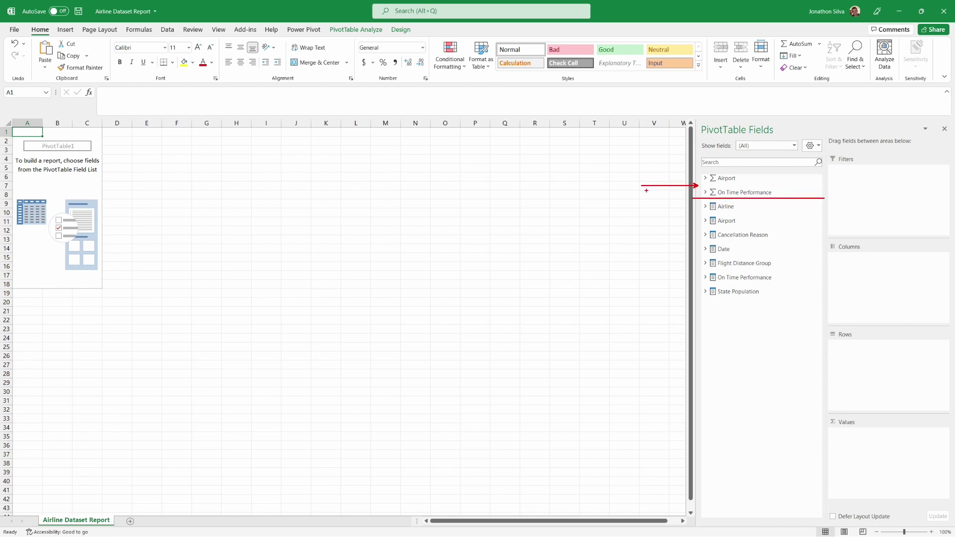
left_click_drag(696, 244, 627, 245)
type("Measures ")
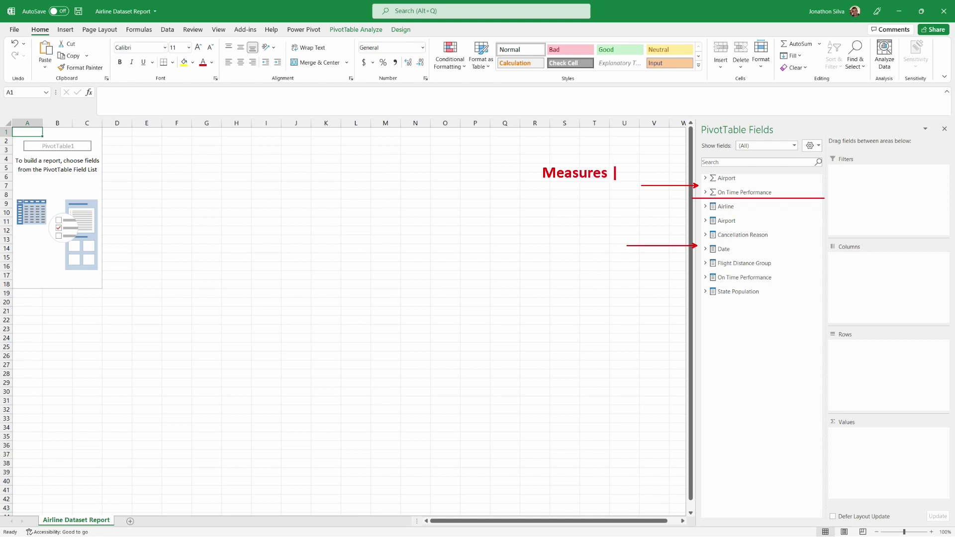
type("create with ")
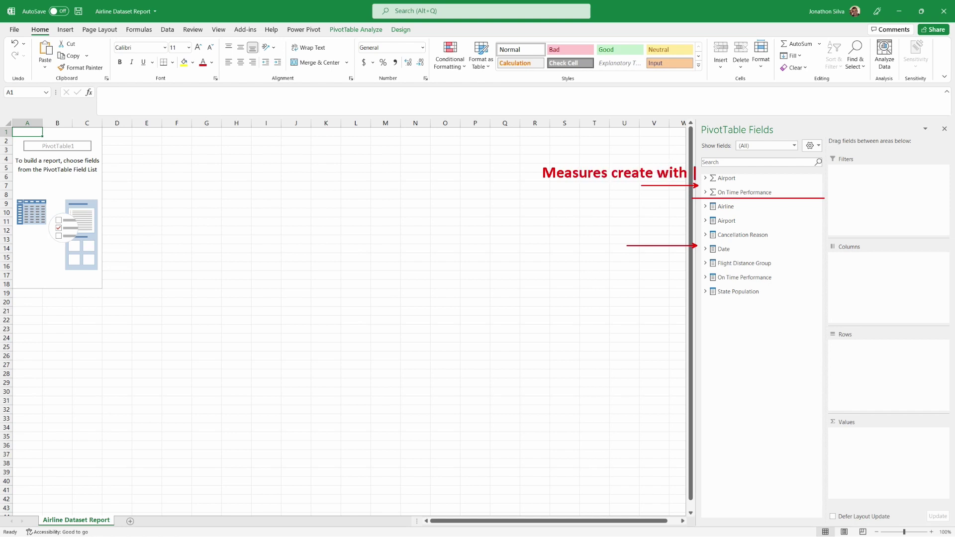
type("DAX")
type("Attribut")
type("e Tables")
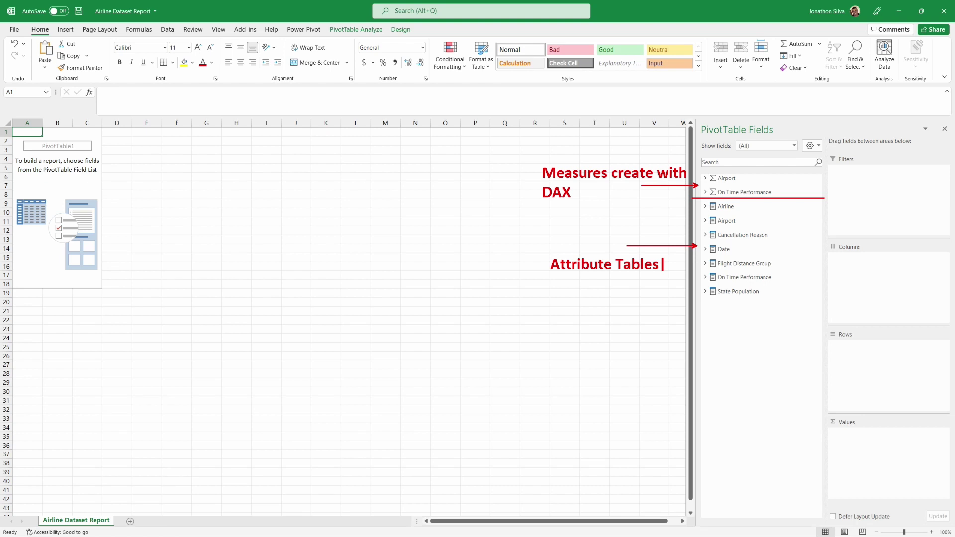
key("Escape")
mouse_move(829, 416)
left_mouse_down()
mouse_move(915, 487)
mouse_move(951, 499)
left_mouse_up()
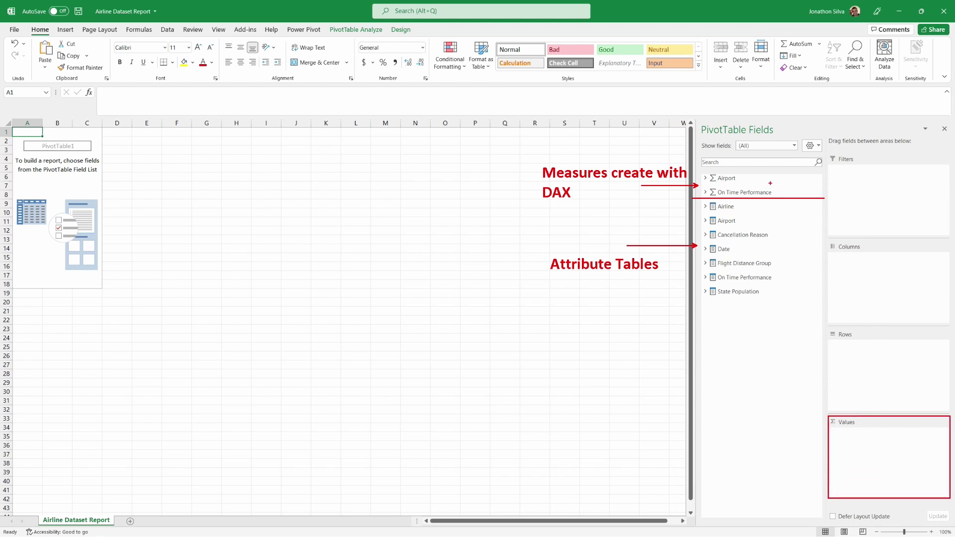
left_click_drag(785, 186, 815, 179)
key("Escape")
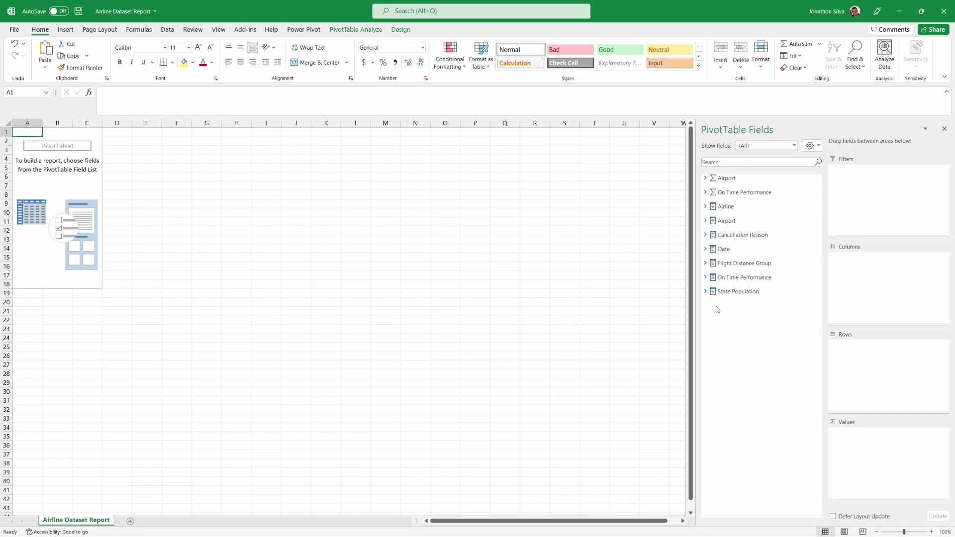
Look into the Airline and Airport tables in the field list and add the Airport Geography hierarchy to the PivotTable rows.
left_click(706, 207)
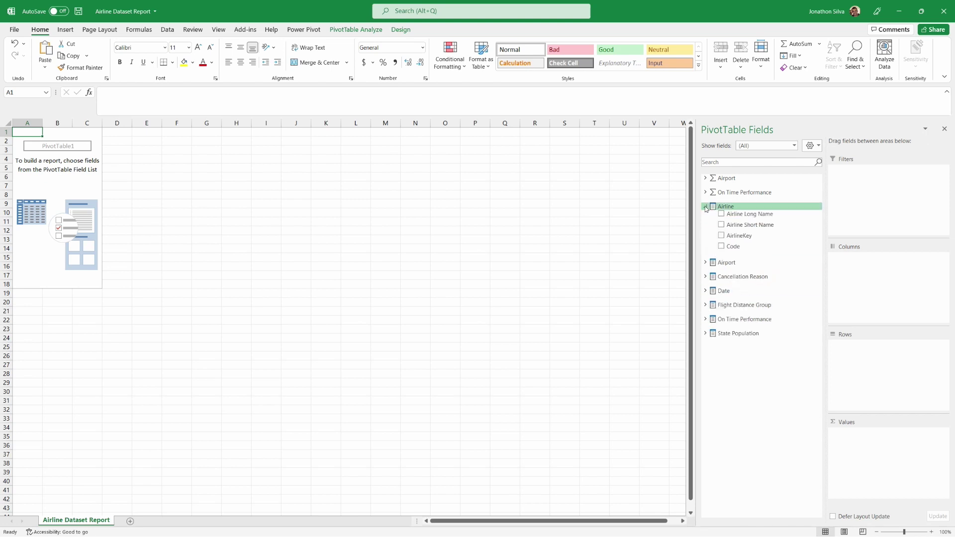
left_click(705, 207)
left_click(705, 220)
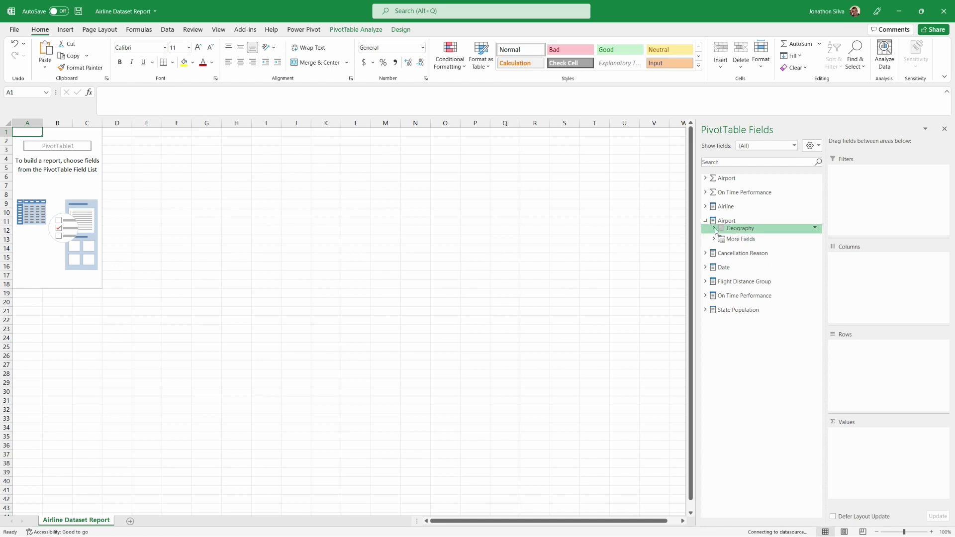
left_click(715, 229)
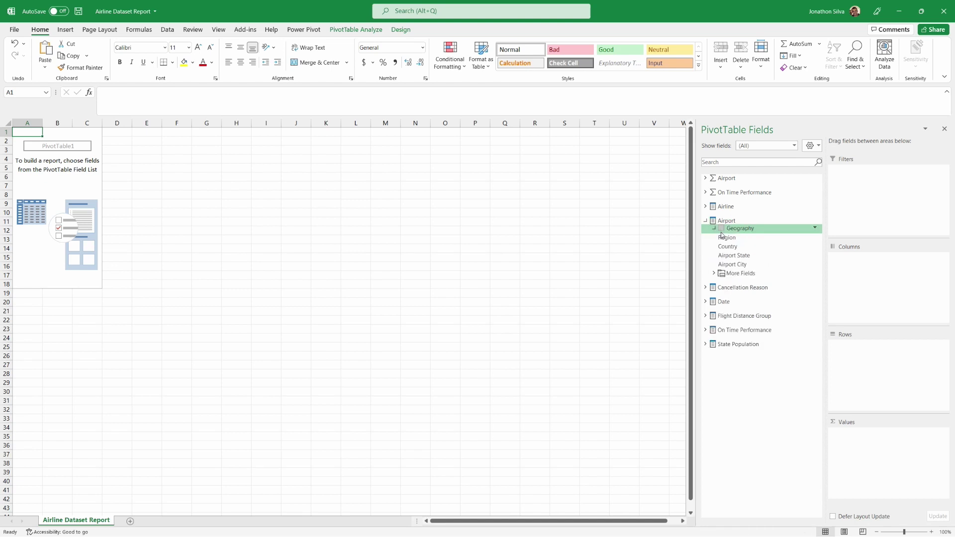
left_click(722, 229)
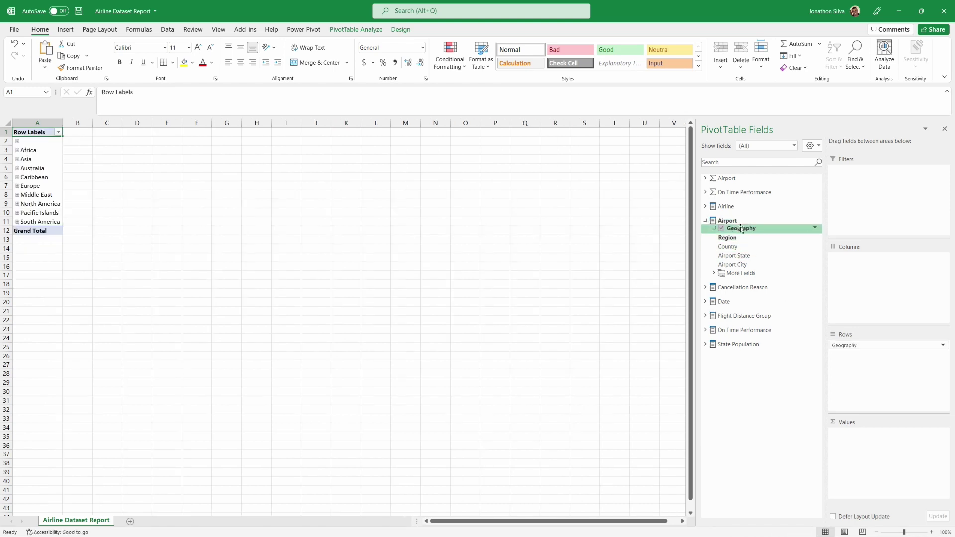
Add the On Time Performance measures Number of Flights and Average Flight Distance In Miles as PivotTable values.
left_click(705, 193)
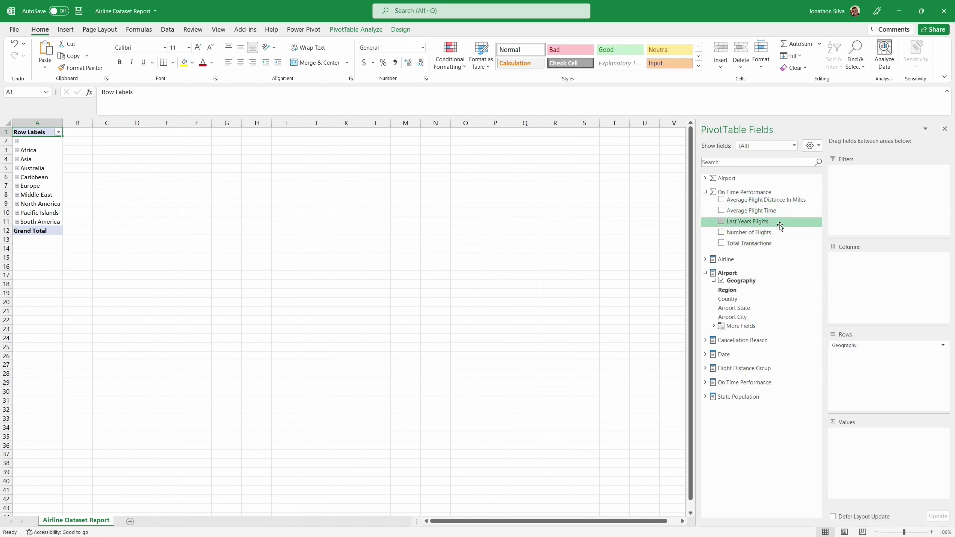
left_click(722, 233)
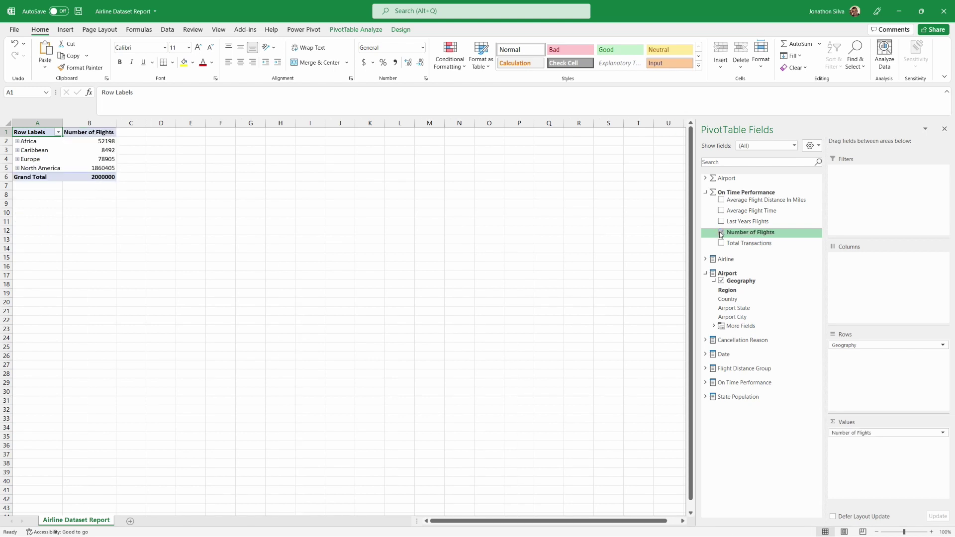
left_click(721, 204)
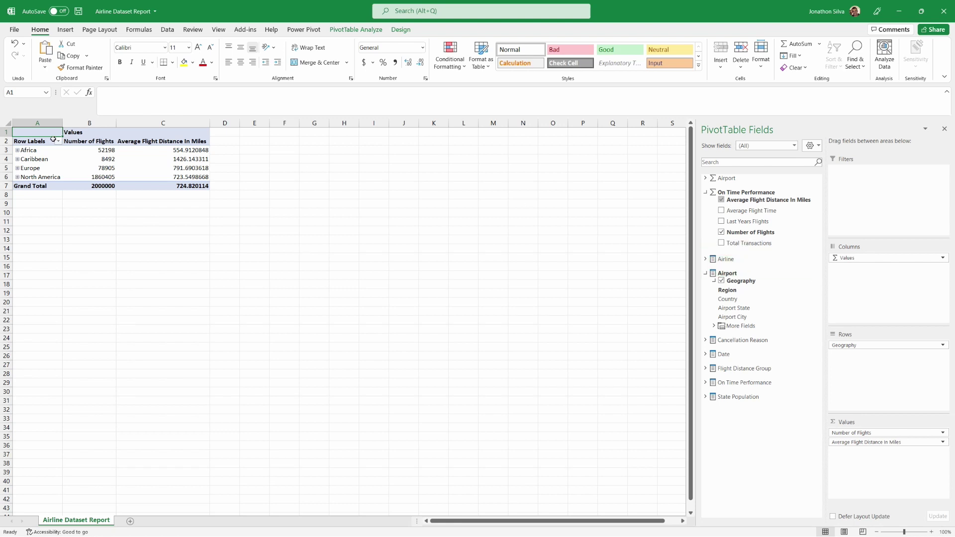
Drill into North America and the United States to review the state-level figures, and collapse North America again.
left_click(17, 178)
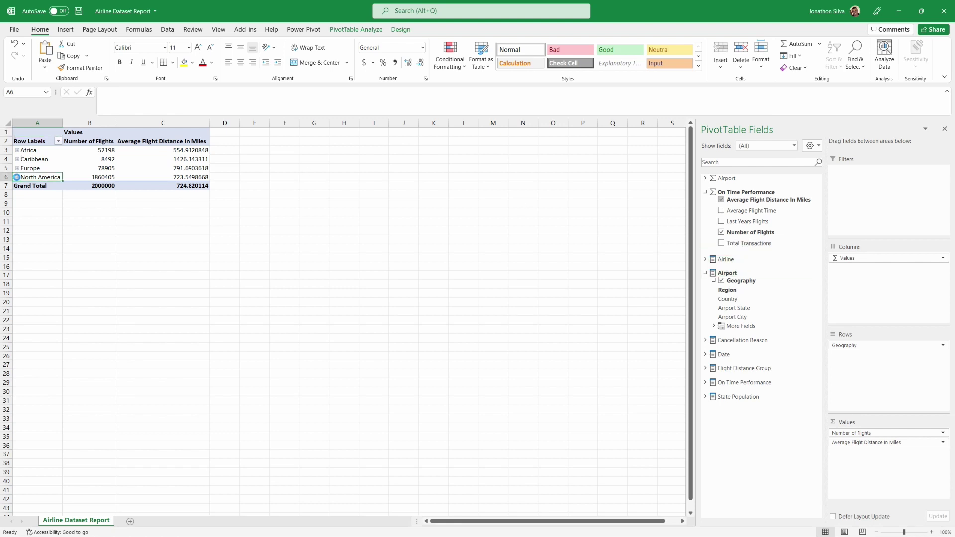
left_click(24, 187)
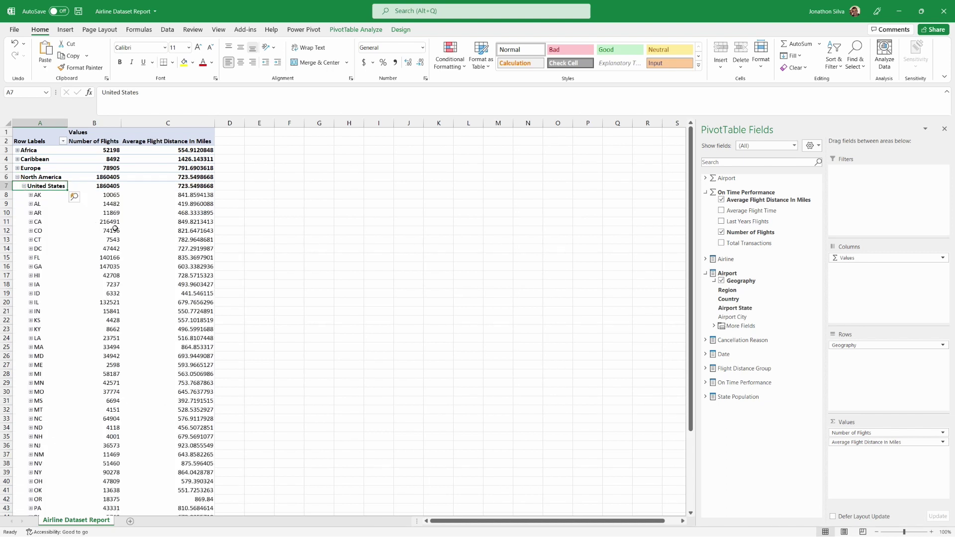
mouse_move(115, 228)
scroll(153, 232, "down", 6)
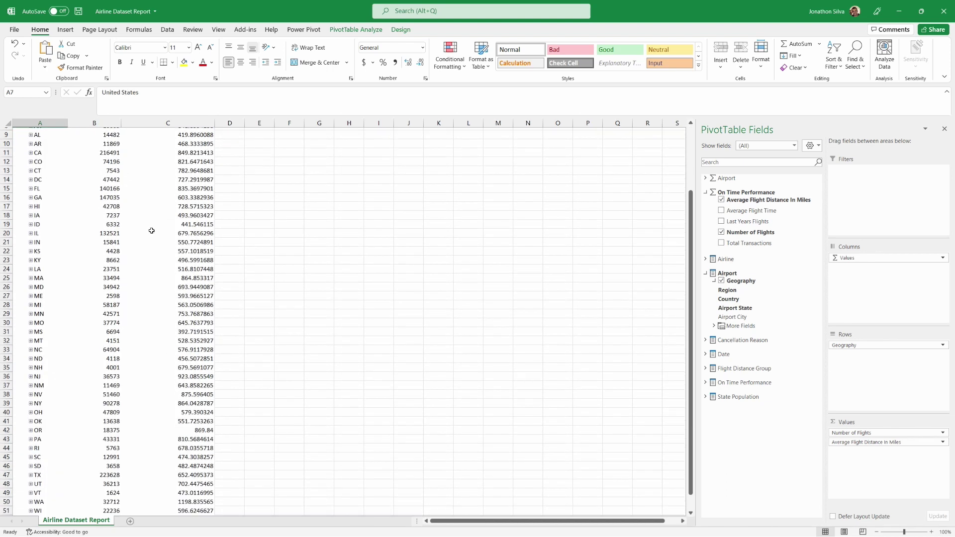
scroll(152, 234, "up", 6)
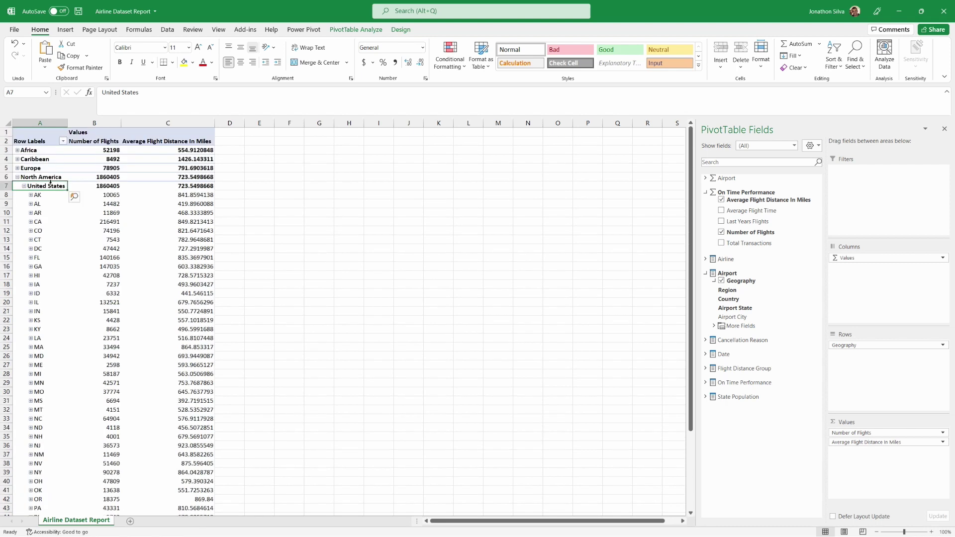
left_click(17, 177)
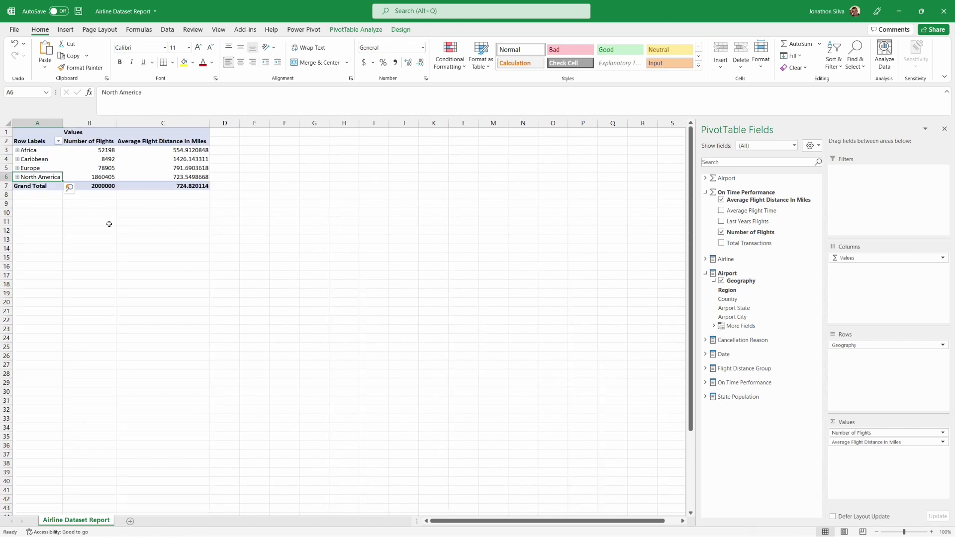
Start inserting a PivotChart at empty cell J18 and move its setup dialog clear of the PivotTable.
left_click(394, 285)
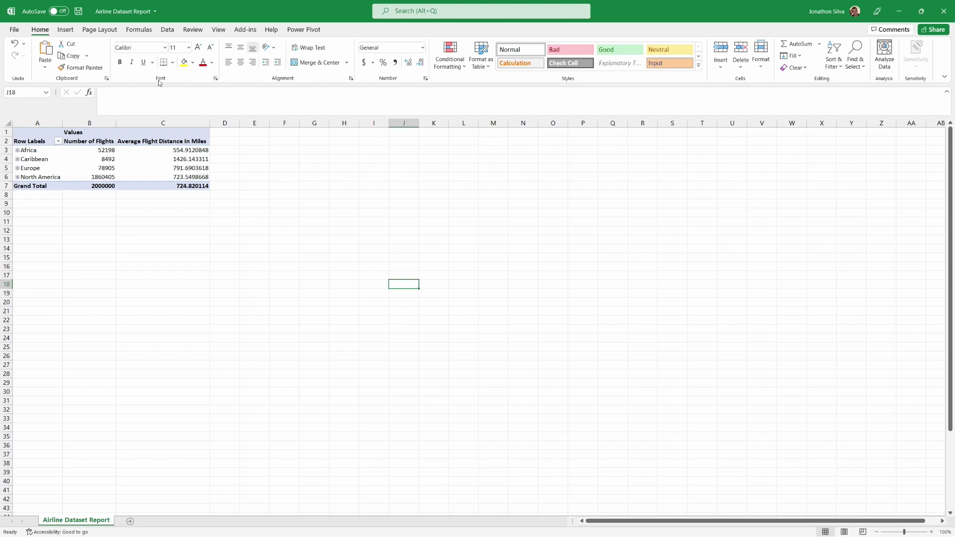
left_click(66, 32)
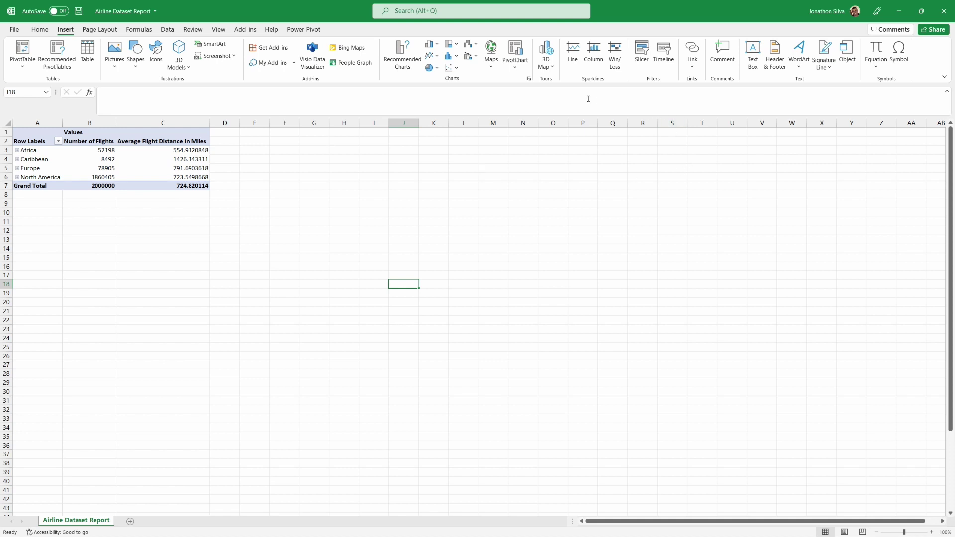
left_click(515, 64)
left_click(530, 80)
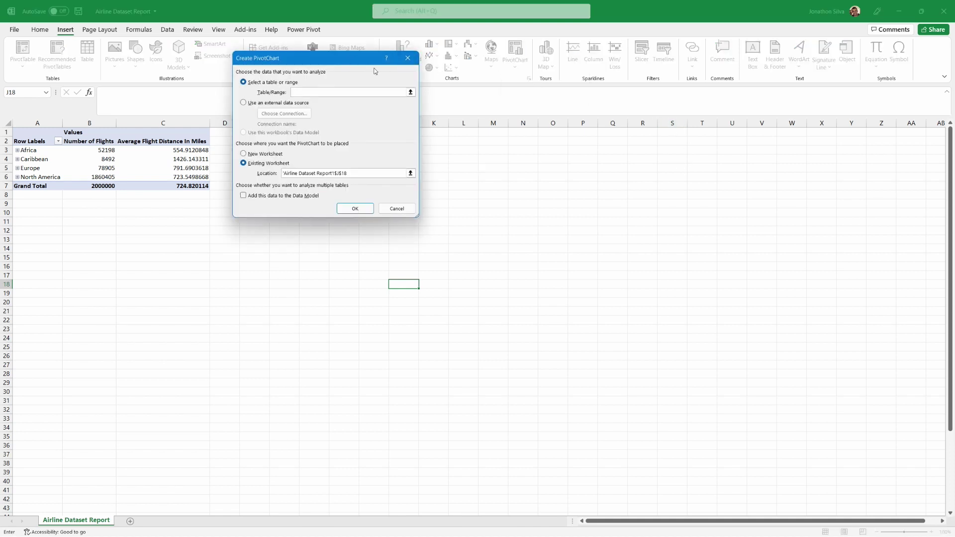
left_click_drag(374, 60, 571, 100)
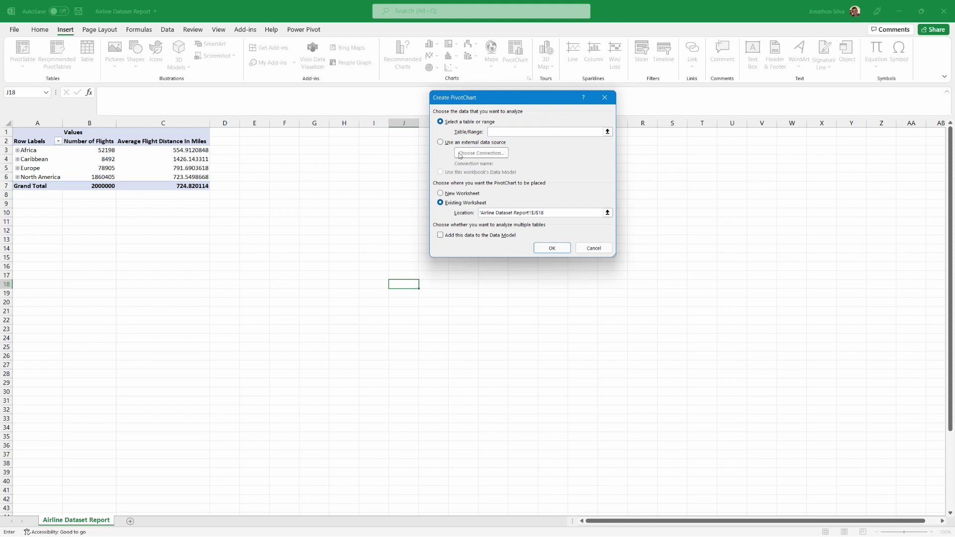
left_click_drag(431, 133, 519, 163)
left_click_drag(440, 147, 406, 184)
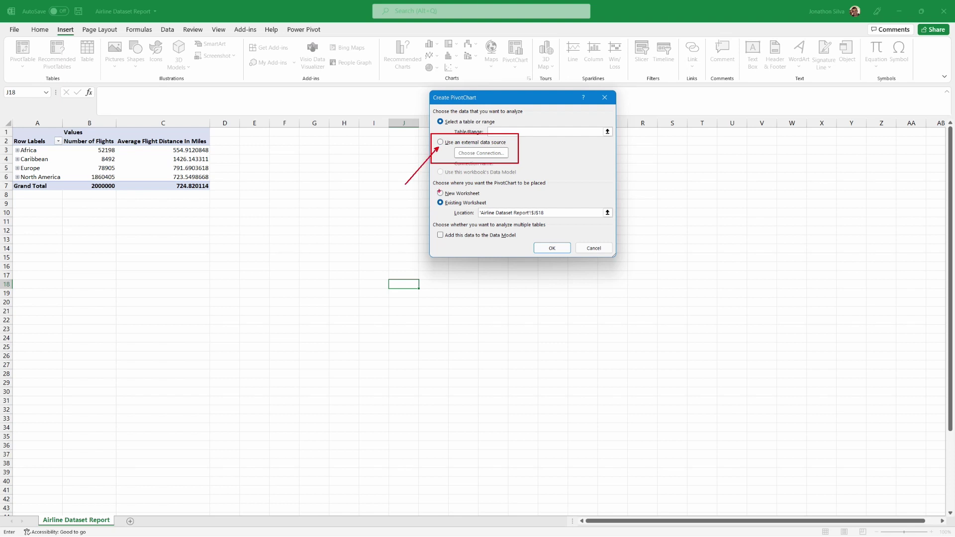
left_click_drag(510, 155, 551, 156)
key("Escape")
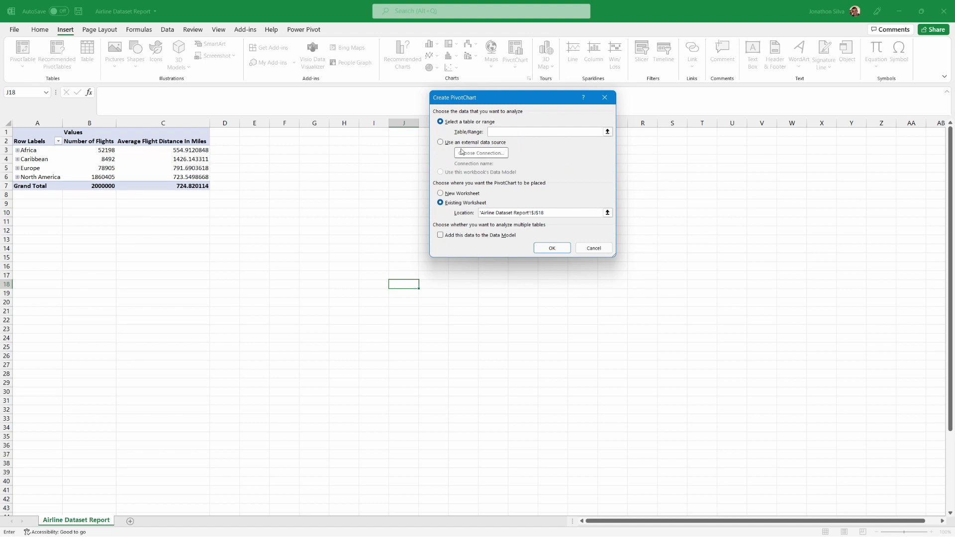
Create the PivotChart on the existing worksheet from an external data source, using the workbook's Power BI connection.
left_click(441, 142)
left_click(490, 155)
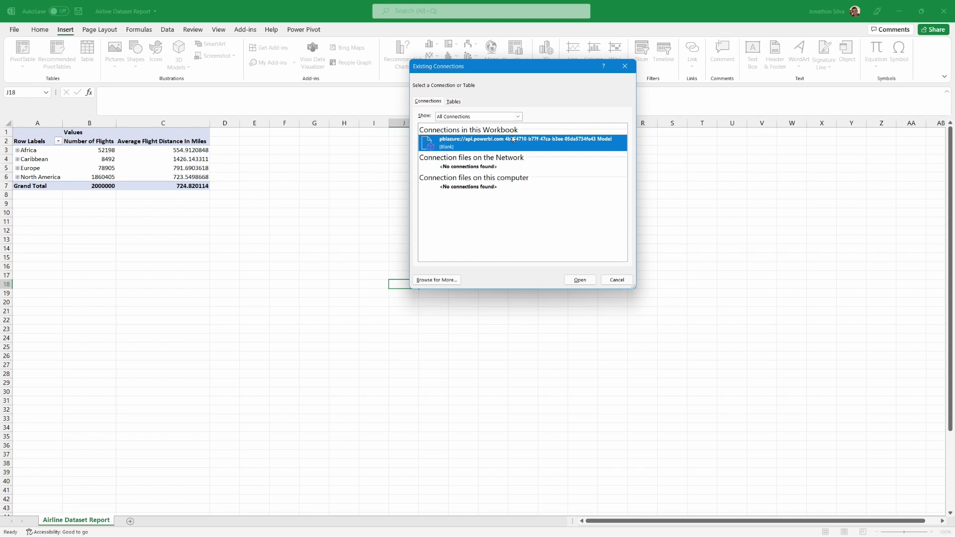
left_click(580, 280)
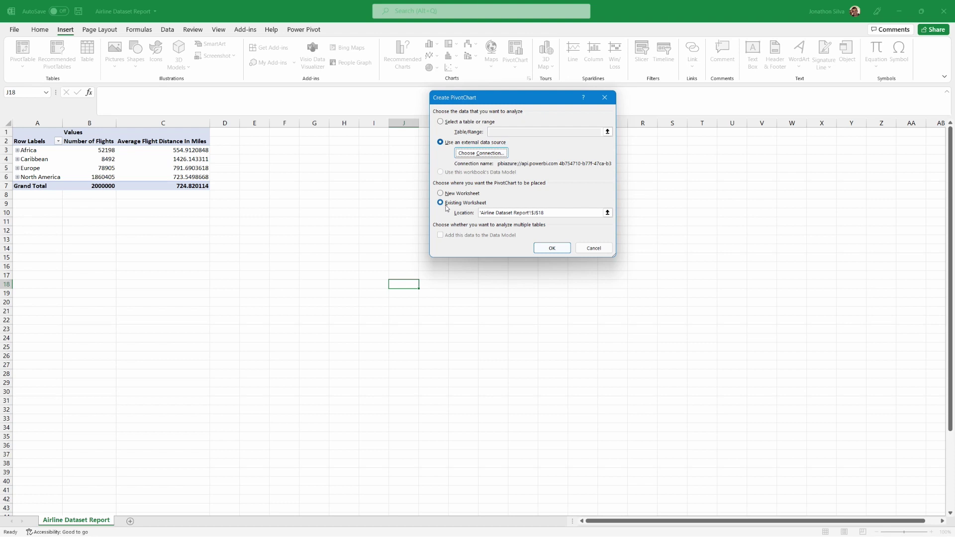
left_click(552, 248)
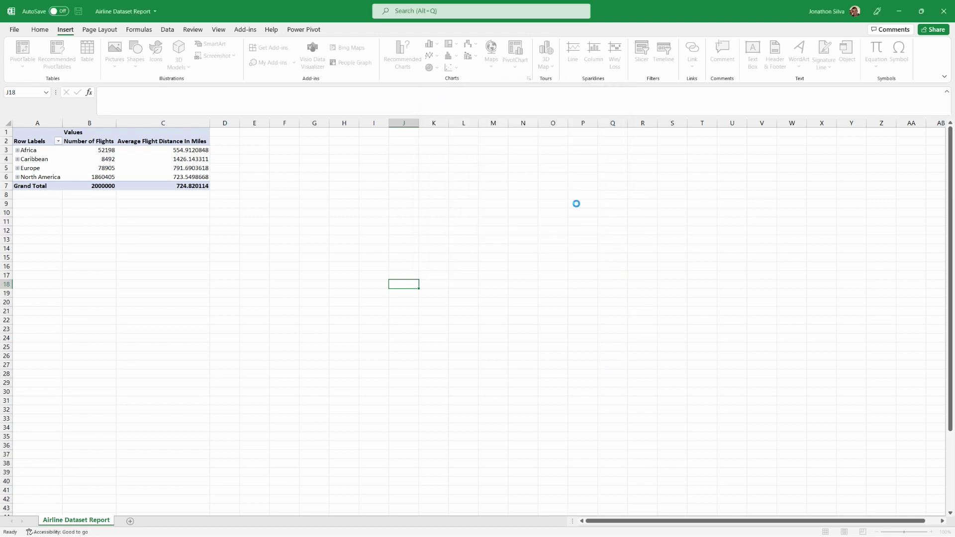
Move the empty PivotChart up the sheet so that its upper edge is near row 5.
left_click(512, 277)
left_click_drag(512, 277, 490, 259)
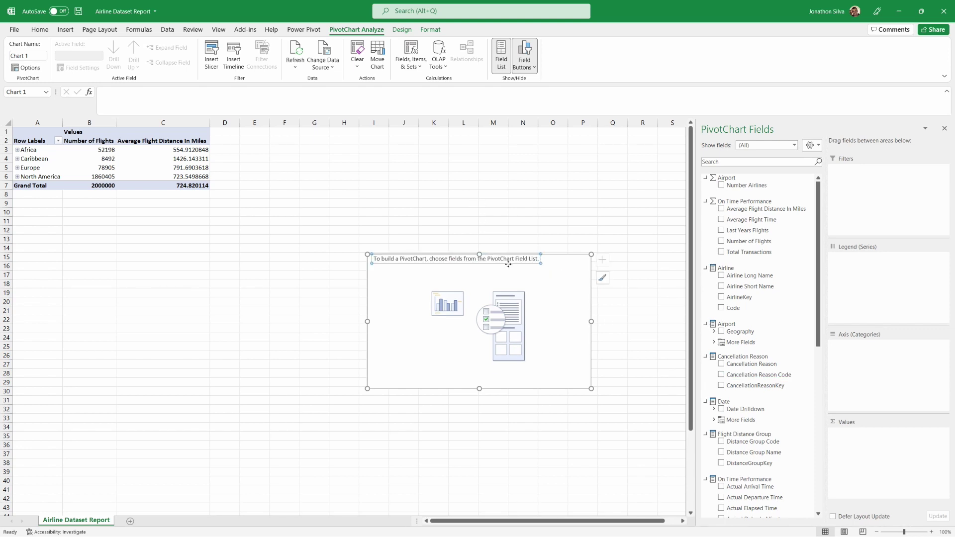
left_click(555, 299)
mouse_move(584, 289)
left_mouse_down()
mouse_move(509, 243)
mouse_move(541, 231)
mouse_move(547, 252)
left_mouse_up()
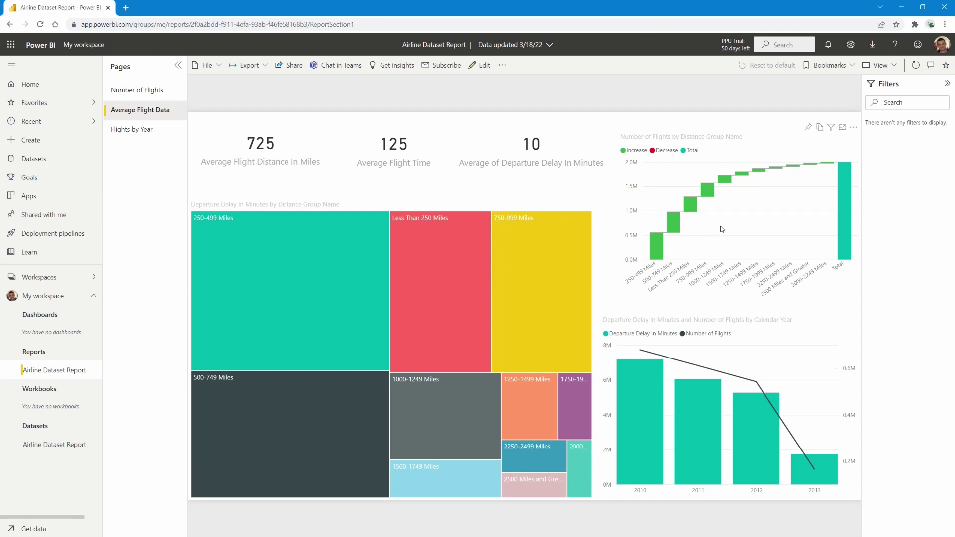
Switch from the Power BI report back to Excel and plot Number of Flights by Distance Group Name in the PivotChart.
left_click(902, 7)
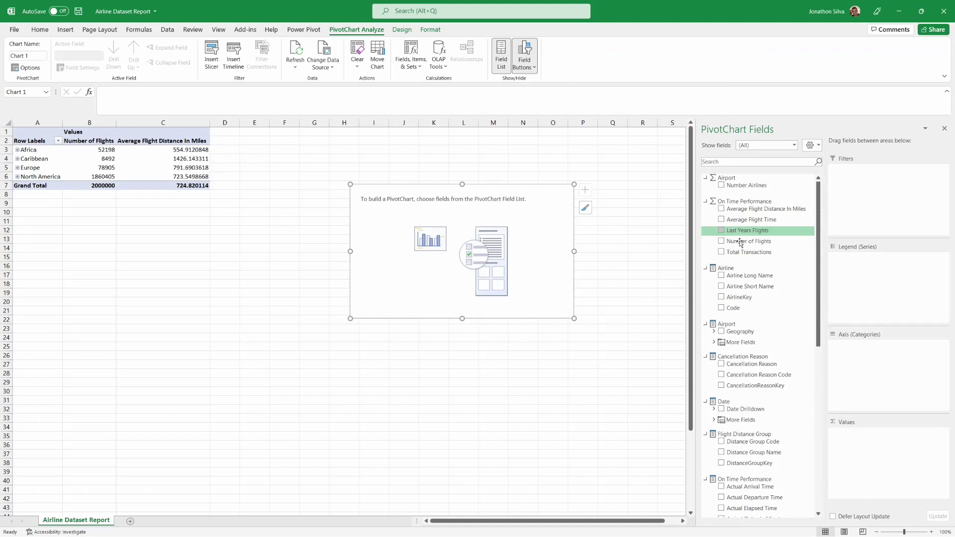
left_click(722, 242)
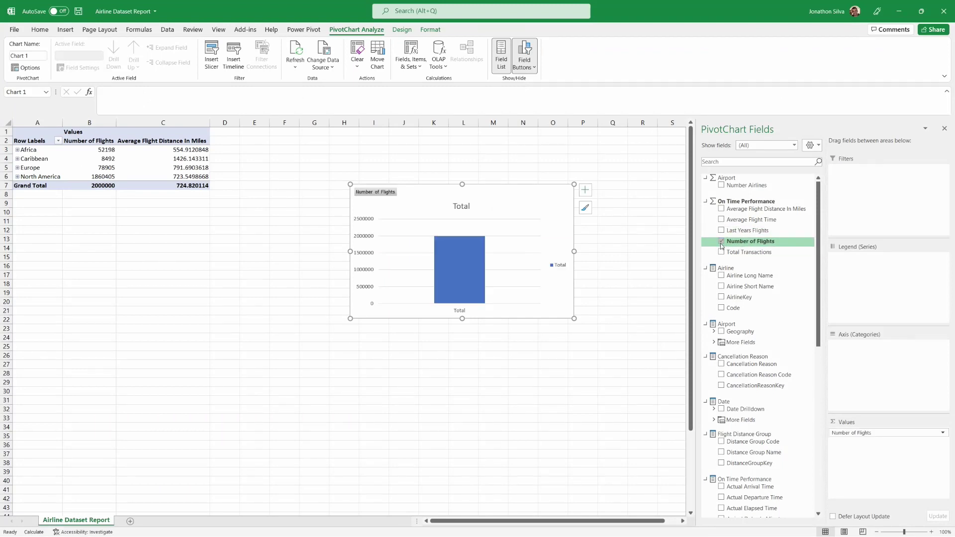
scroll(746, 294, "down", 5)
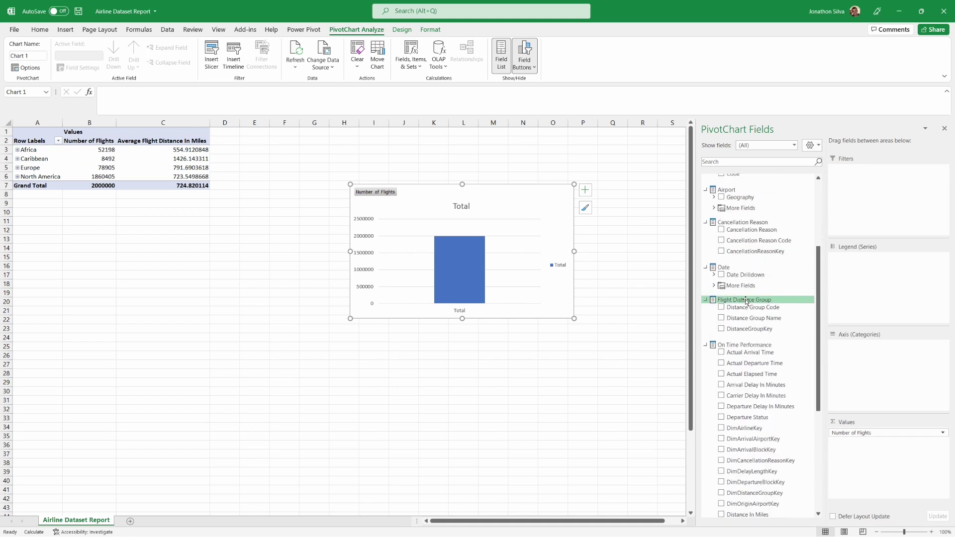
scroll(745, 300, "down", 2)
left_click(721, 273)
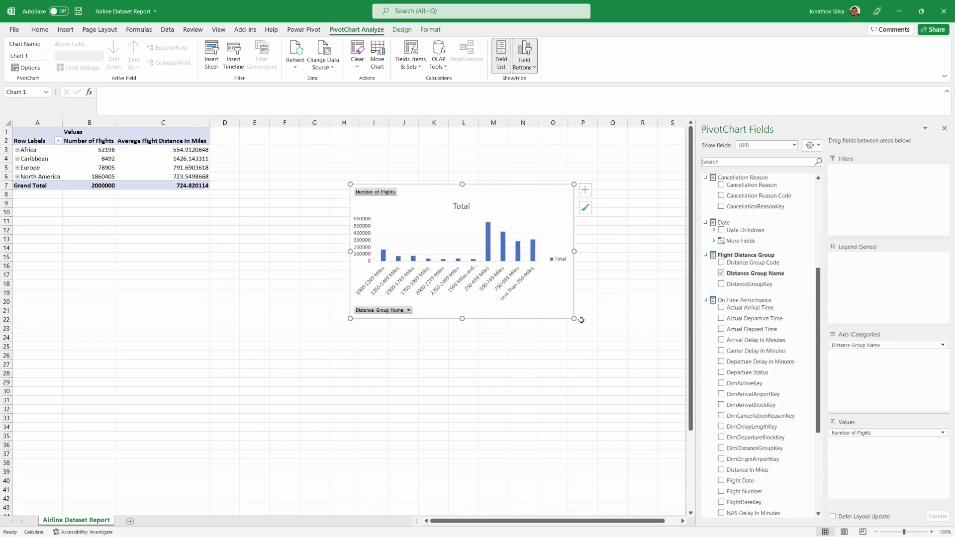
Enlarge the PivotChart and change its title to Number of Flights by Distance Group.
left_click_drag(575, 318, 639, 342)
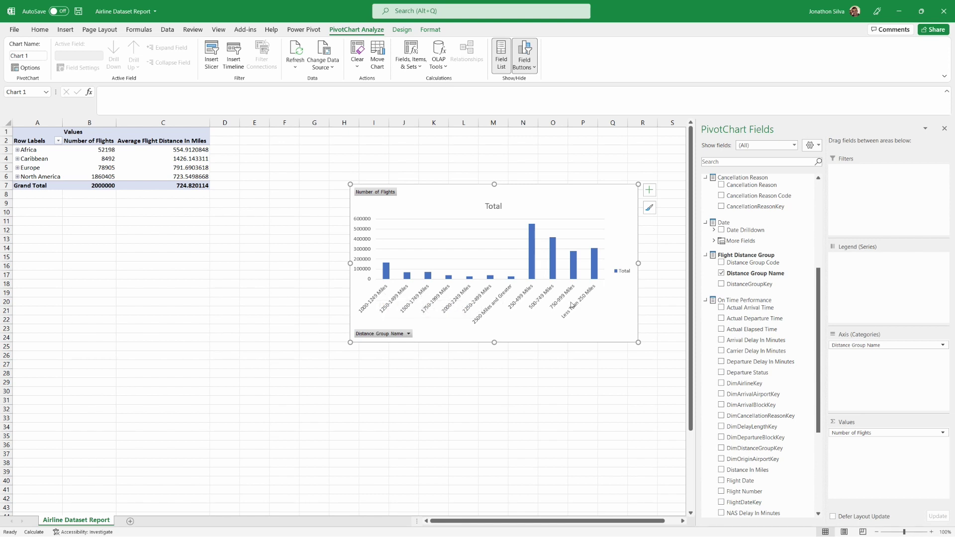
left_click(494, 205)
double_click(491, 206)
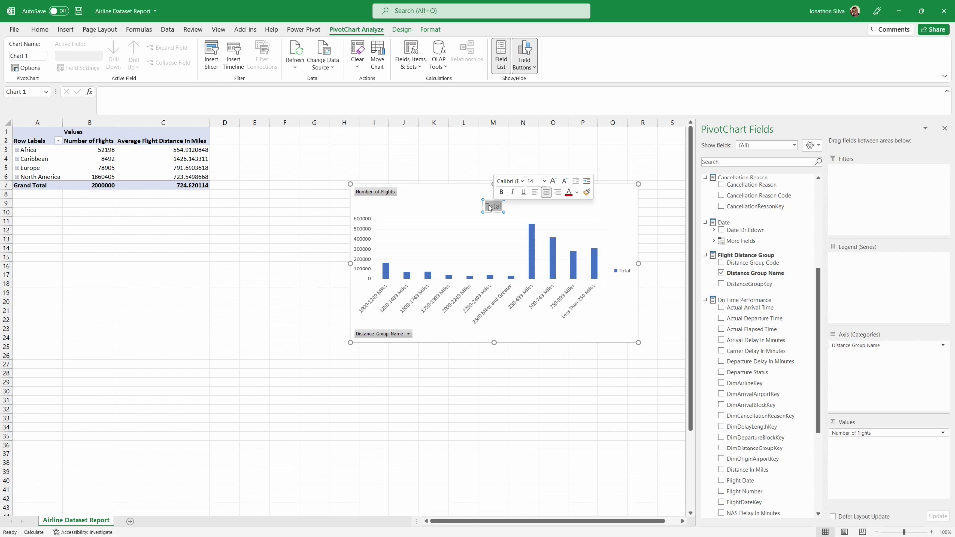
type("N")
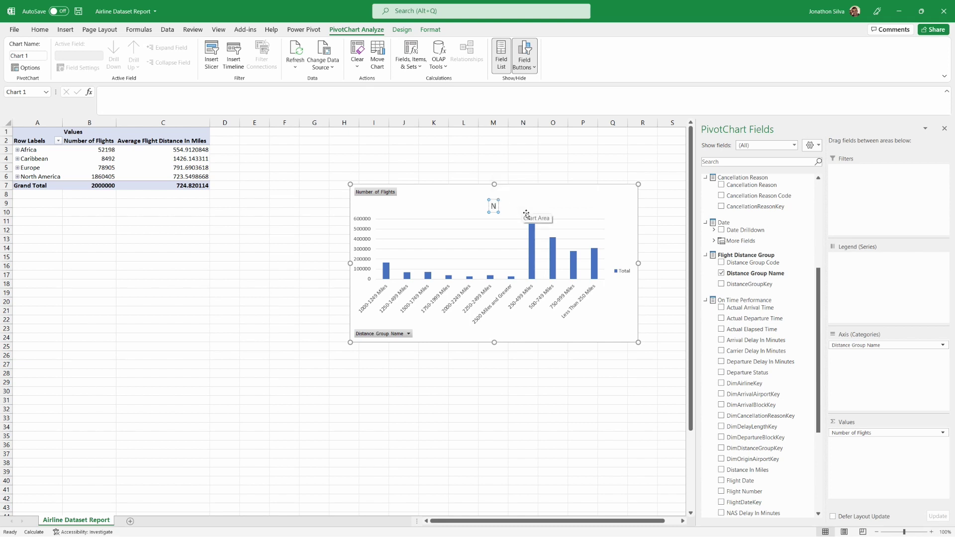
type("umber ofFligh")
key("BackSpace")
key("BackSpace")
key("BackSpace")
type("ights by Distan")
type("ce Group")
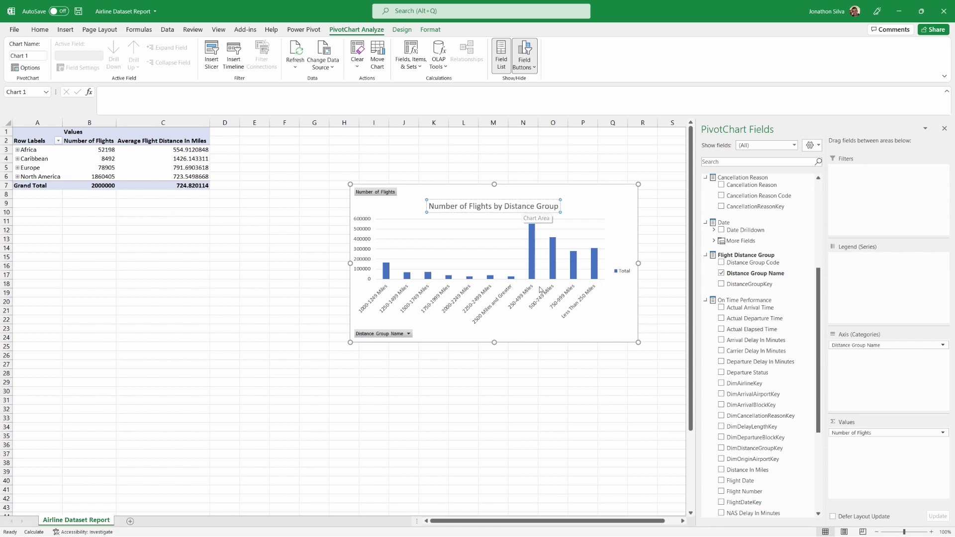
left_click(613, 326)
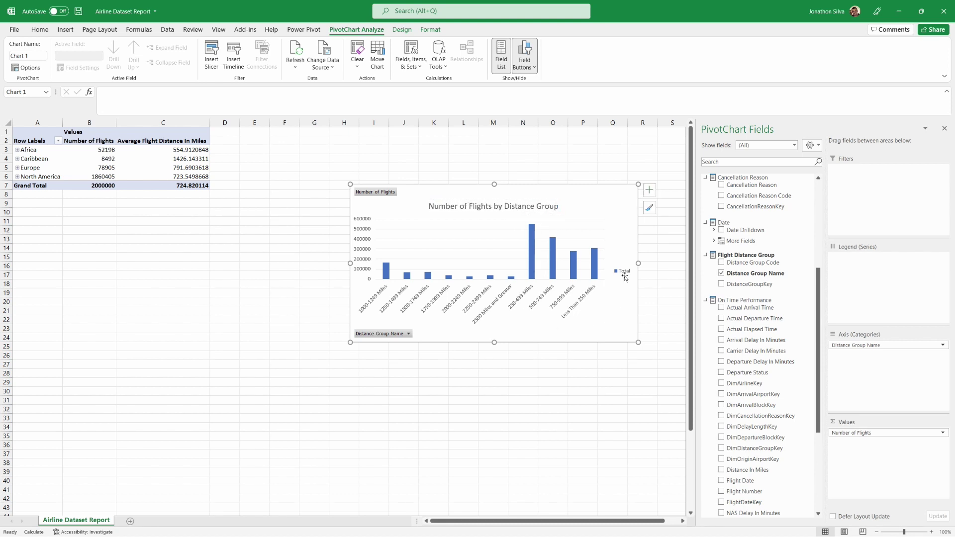
Remove the legend from the PivotChart and deselect the chart.
left_click(649, 191)
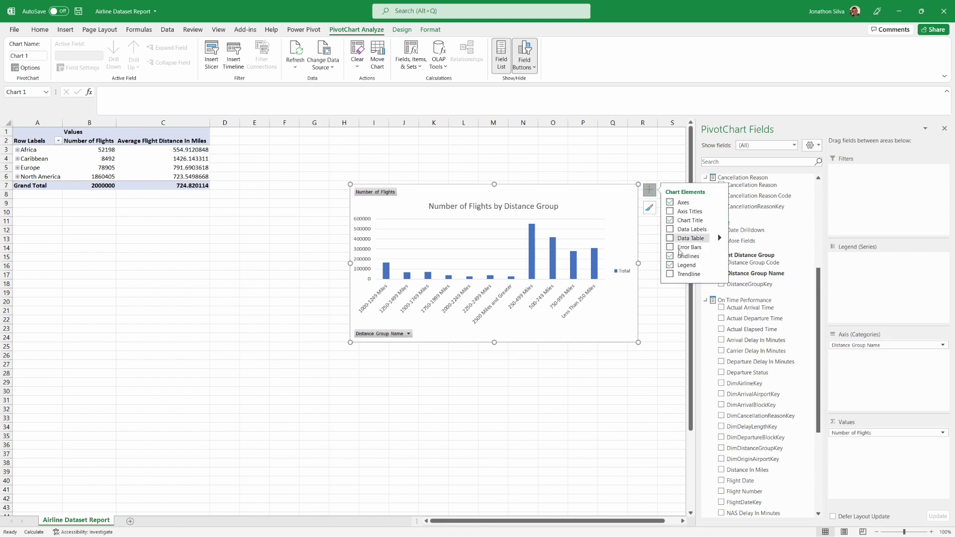
left_click(671, 266)
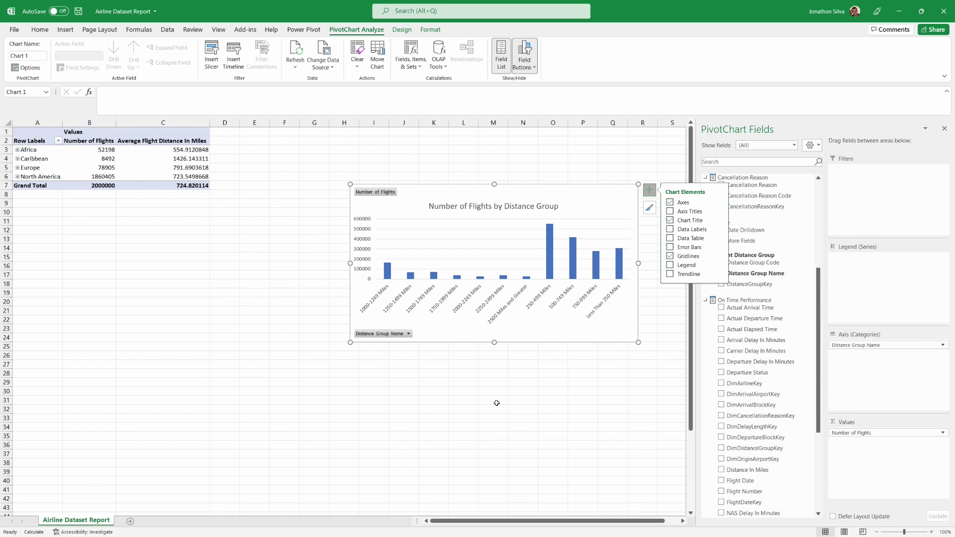
left_click(252, 230)
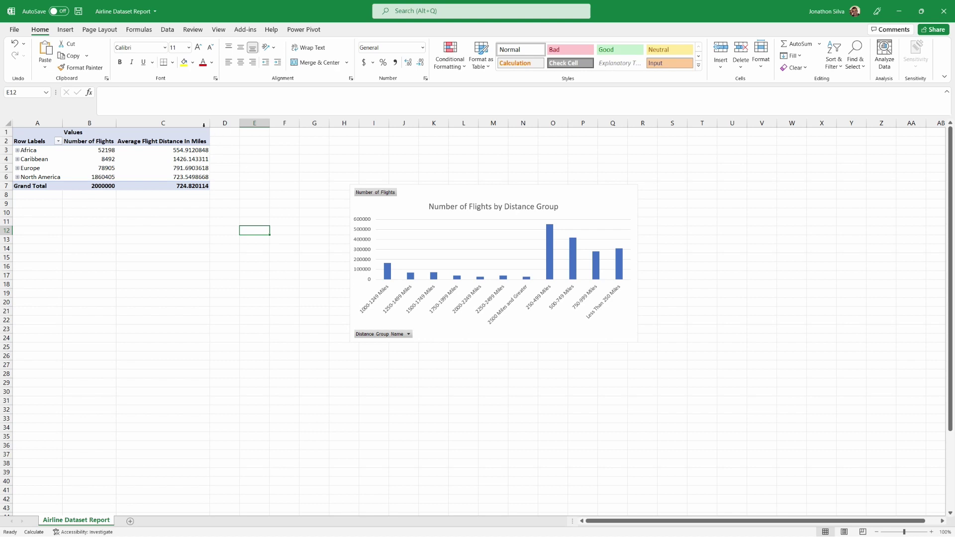
Insert a Calendar Year slicer from the workbook's Power BI connection and place it between the PivotTable and the PivotChart.
left_click(65, 29)
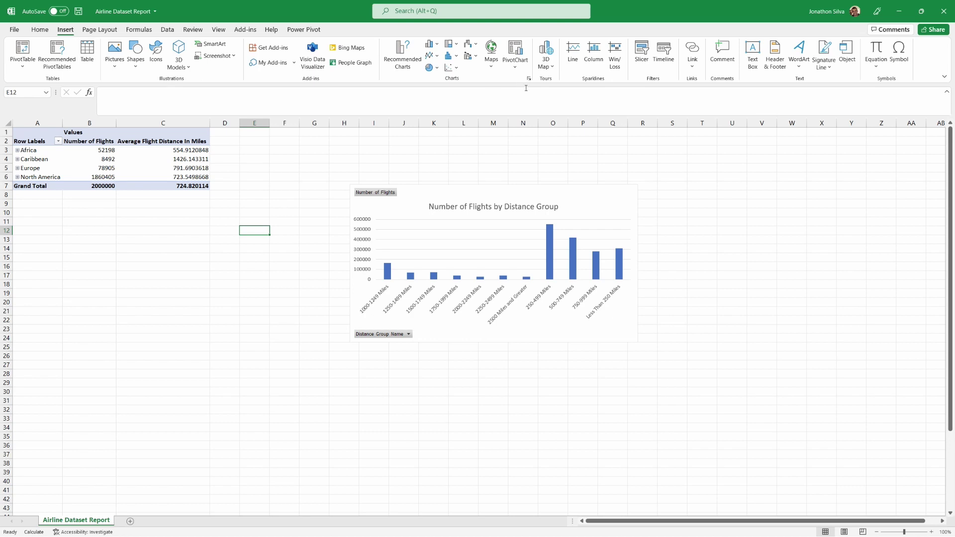
left_click(647, 68)
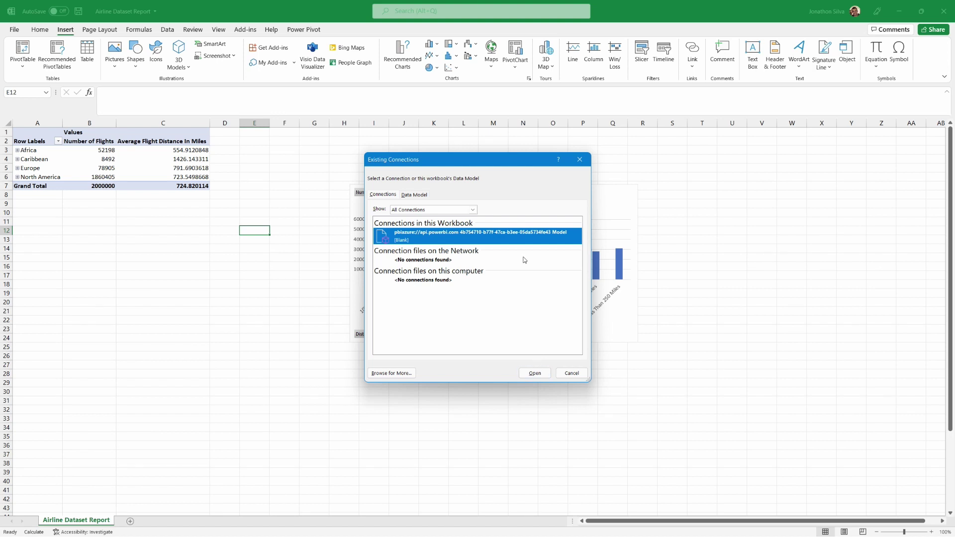
left_click(537, 373)
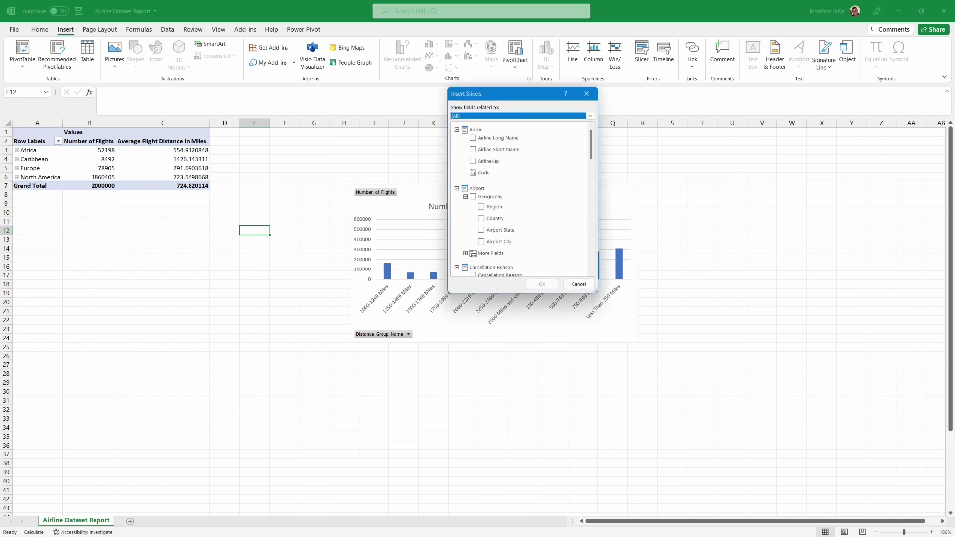
scroll(497, 171, "down", 3)
scroll(497, 171, "down", 1)
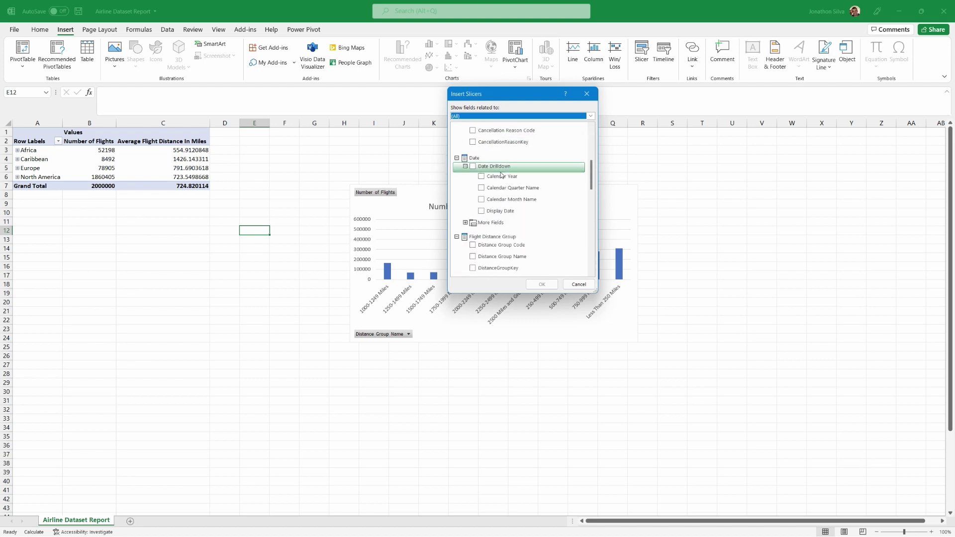
left_click(481, 178)
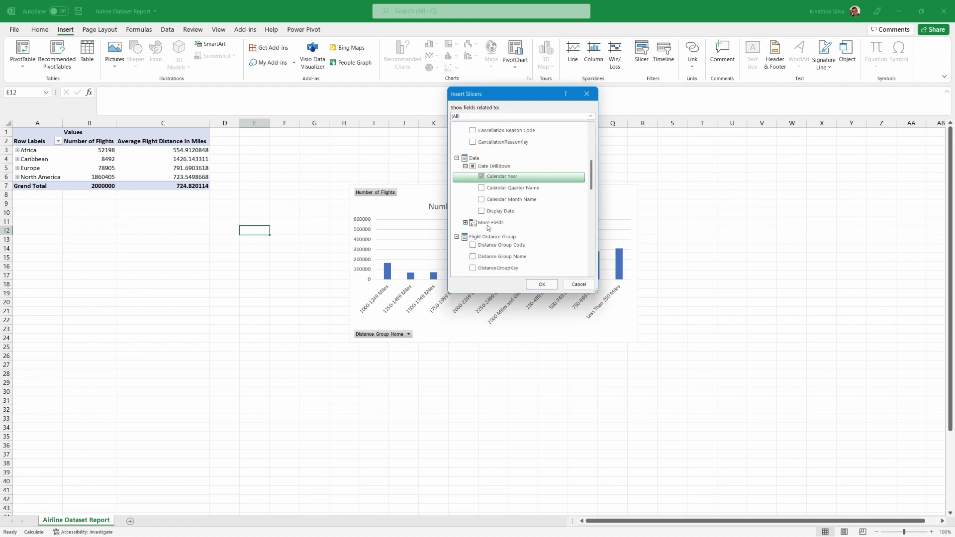
left_click(543, 284)
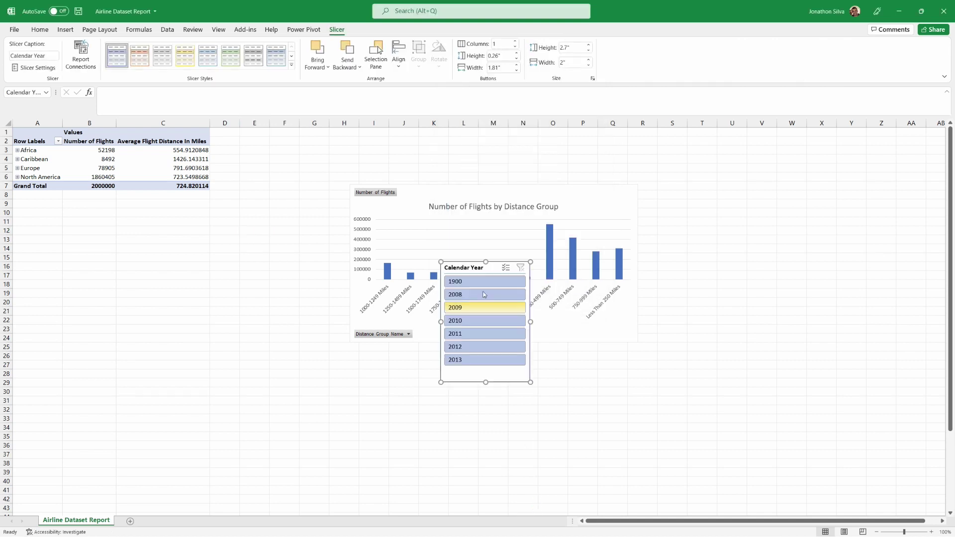
left_click_drag(468, 267, 244, 215)
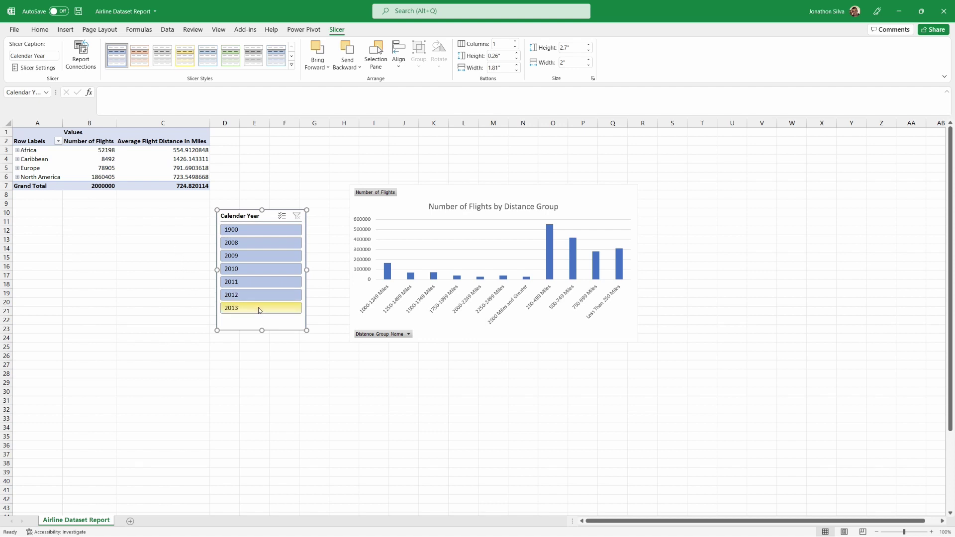
Select 2009 in the Calendar Year slicer and try to connect the slicer to Chart 1 and PivotTable1.
left_click(261, 256)
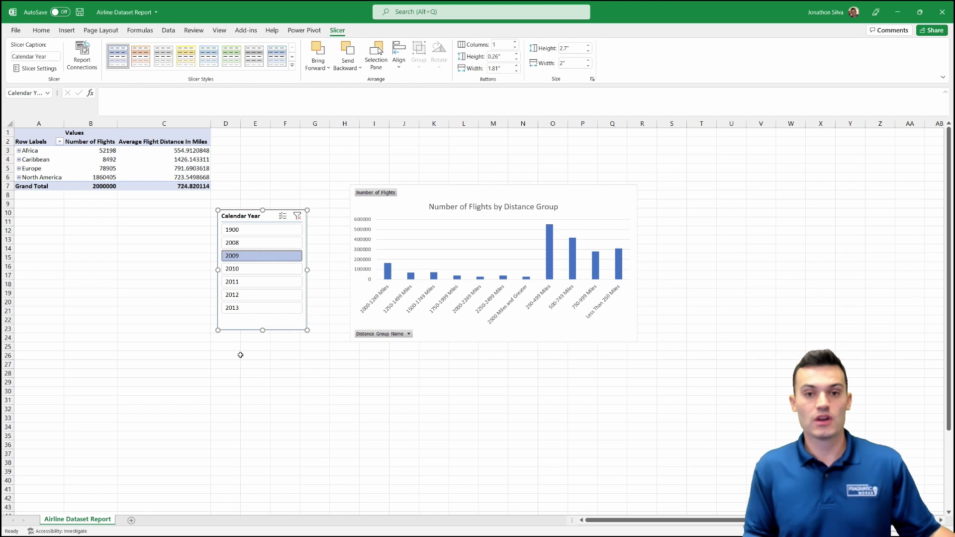
right_click(281, 281)
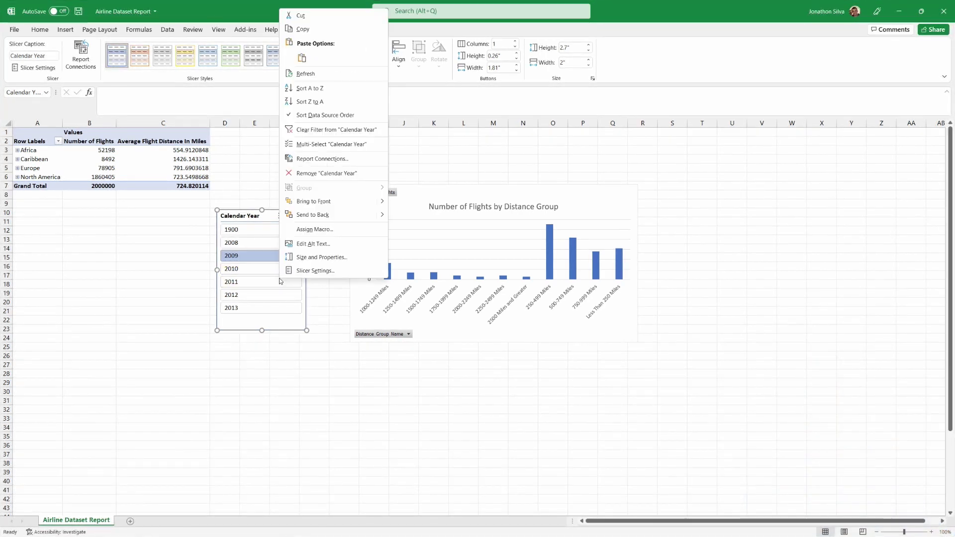
left_click(323, 159)
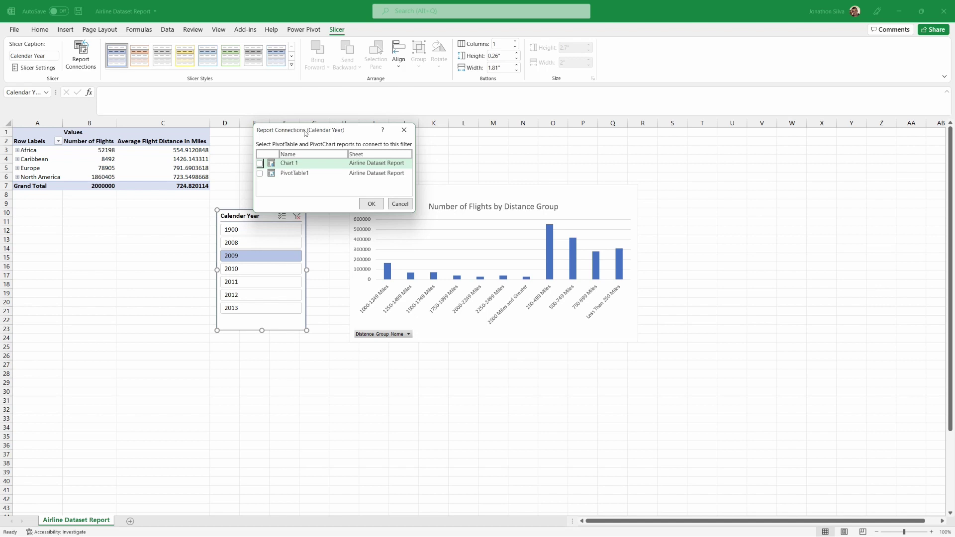
left_click(259, 166)
left_click(259, 173)
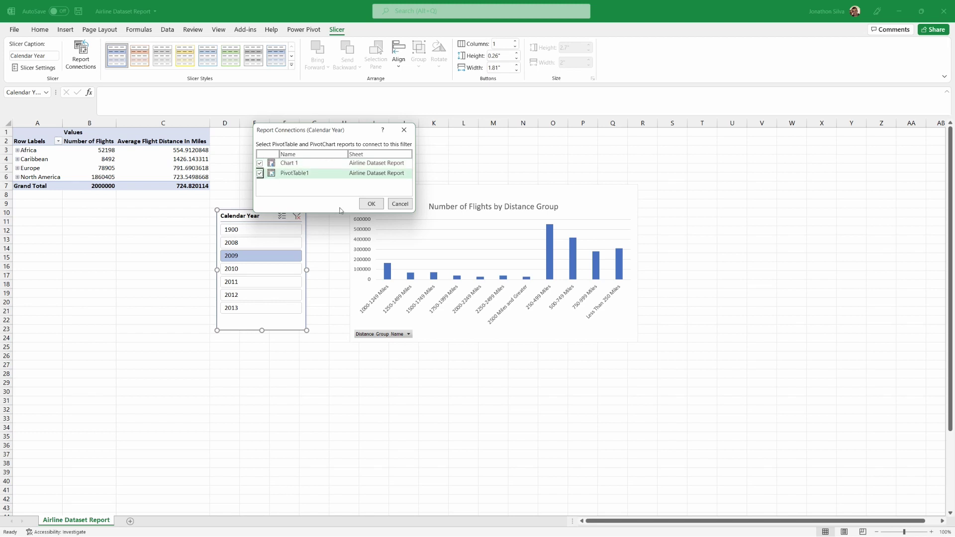
left_click(371, 204)
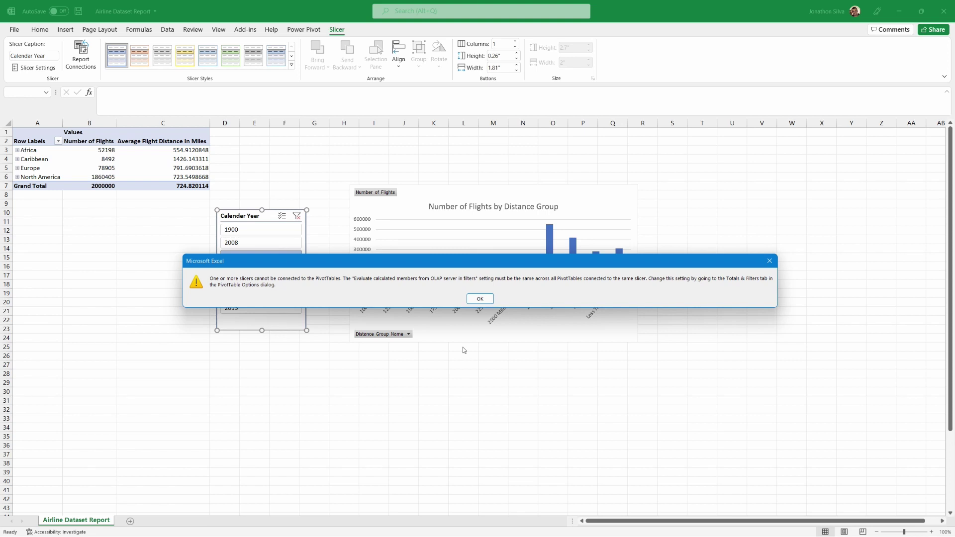
left_click(482, 299)
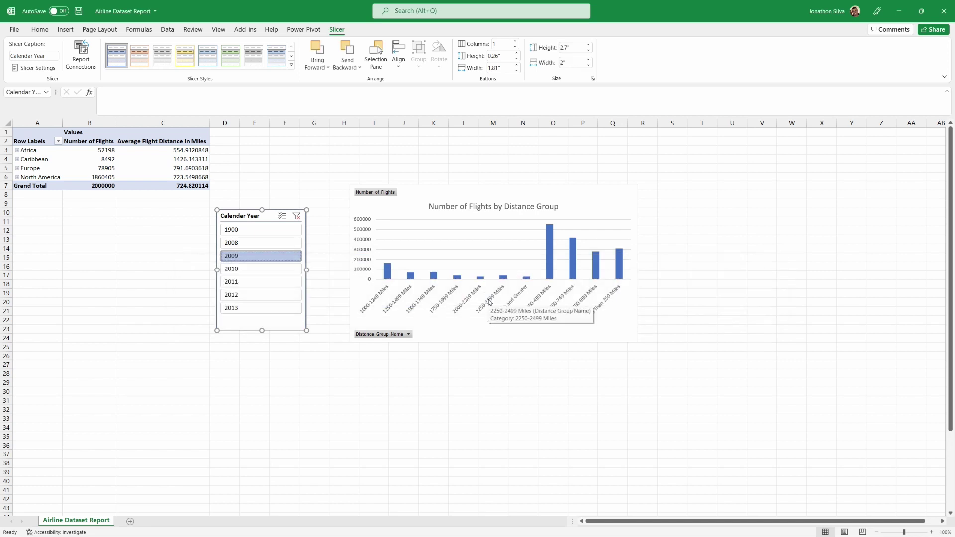
Enable "Evaluate calculated members from OLAP server in filters" in the PivotTable's options.
right_click(136, 169)
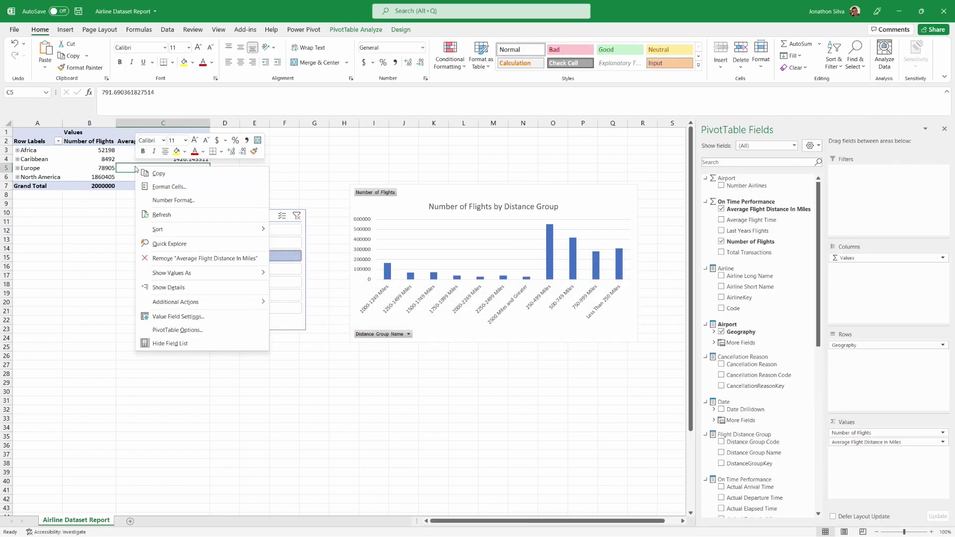
left_click(250, 331)
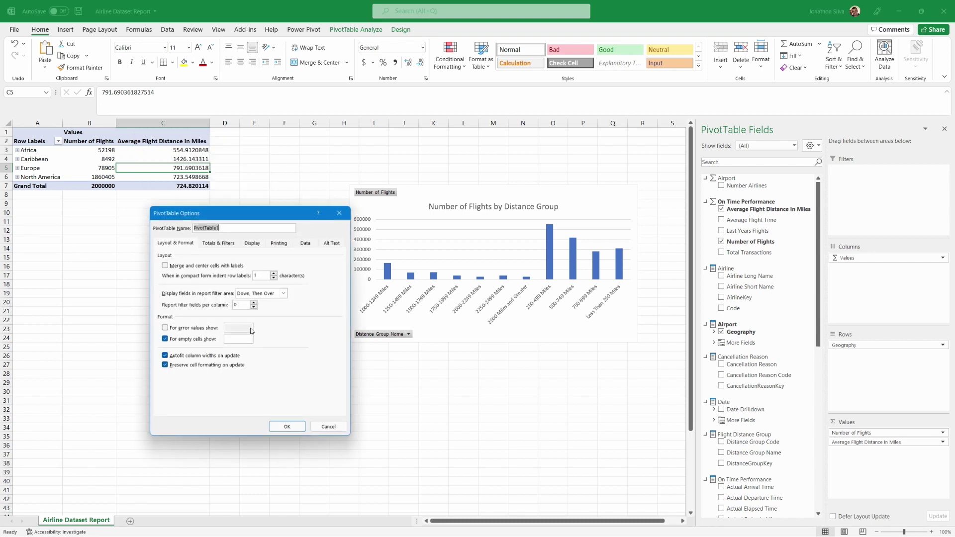
left_click(221, 245)
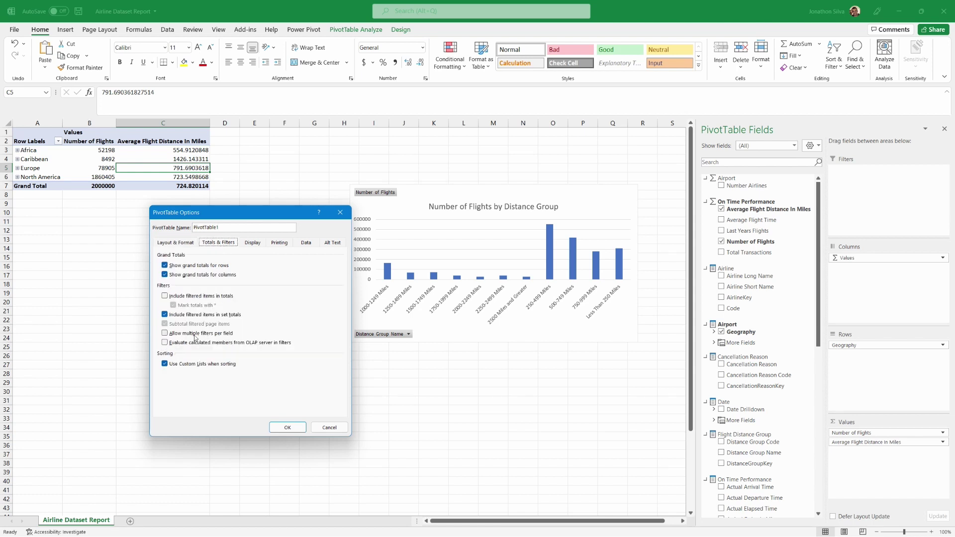
left_click_drag(153, 339, 298, 348)
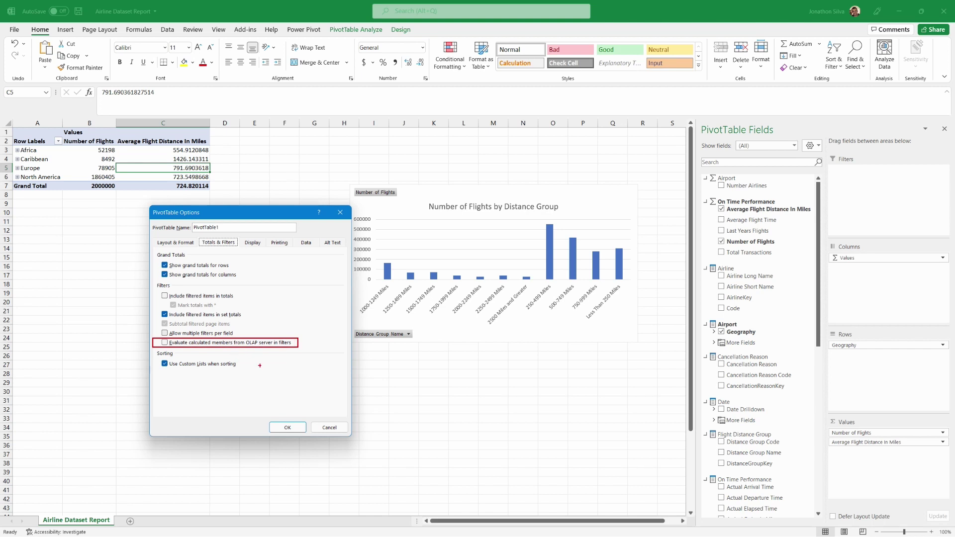
left_click_drag(164, 343, 130, 365)
left_click(165, 343)
left_click(300, 429)
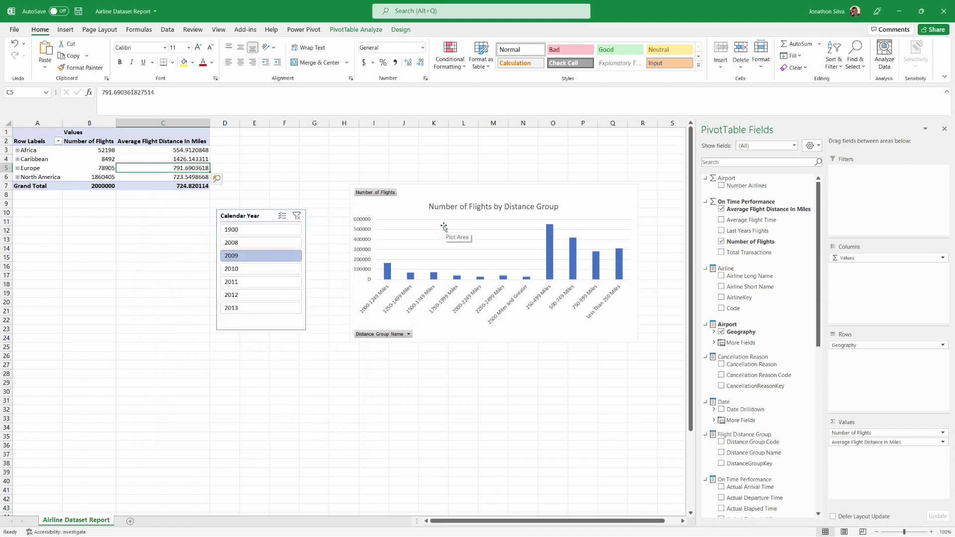
Check the "Evaluate calculated members from OLAP server in filters" setting in the PivotChart's options.
right_click(490, 225)
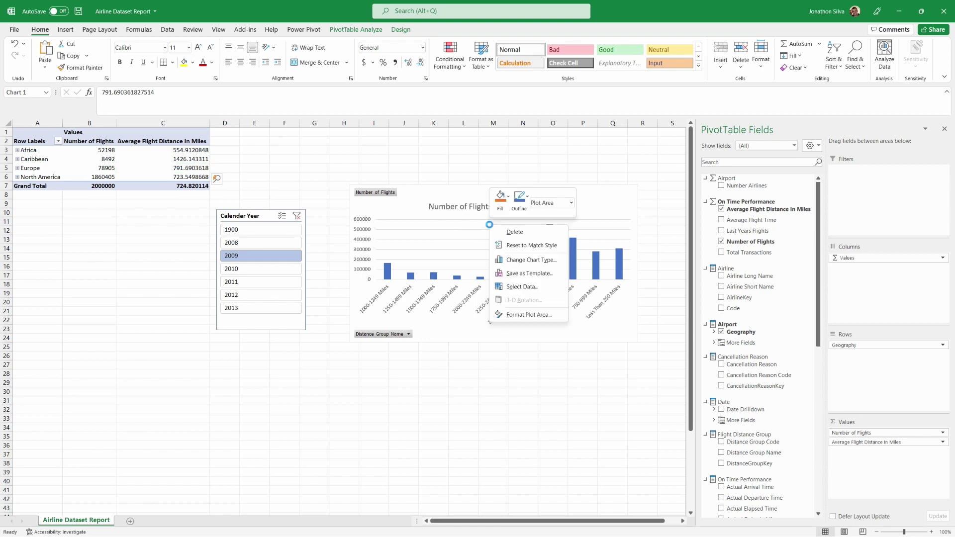
right_click(596, 208)
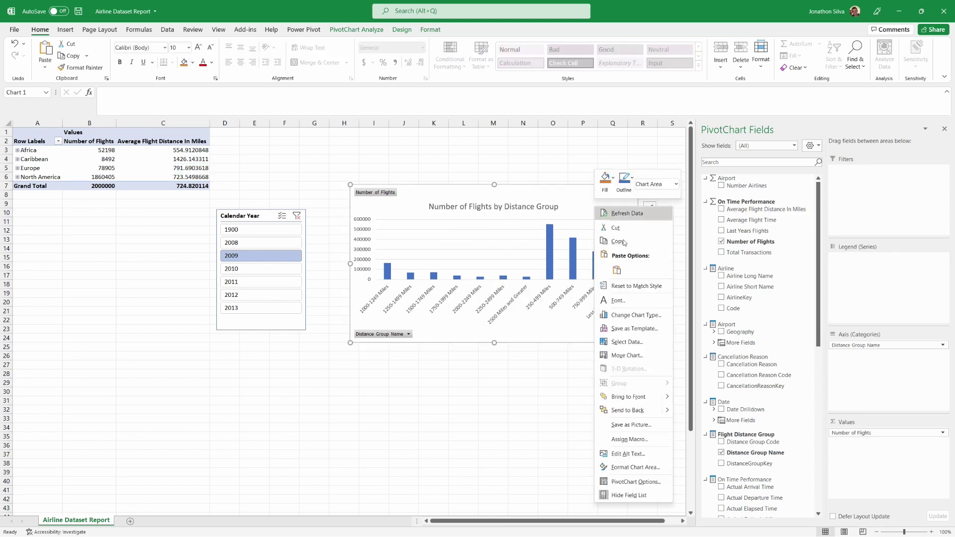
left_click(655, 486)
left_click_drag(653, 311, 460, 207)
left_click(431, 236)
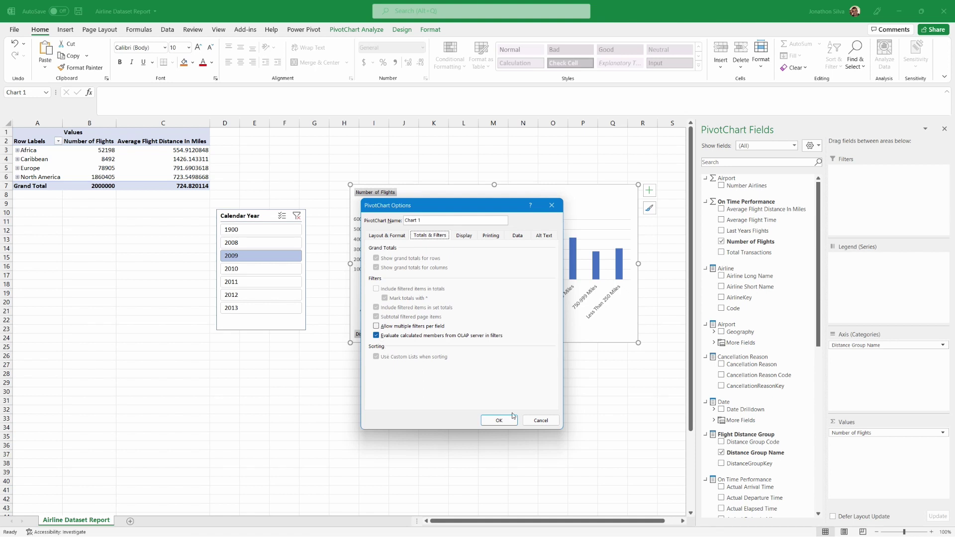
left_click(499, 421)
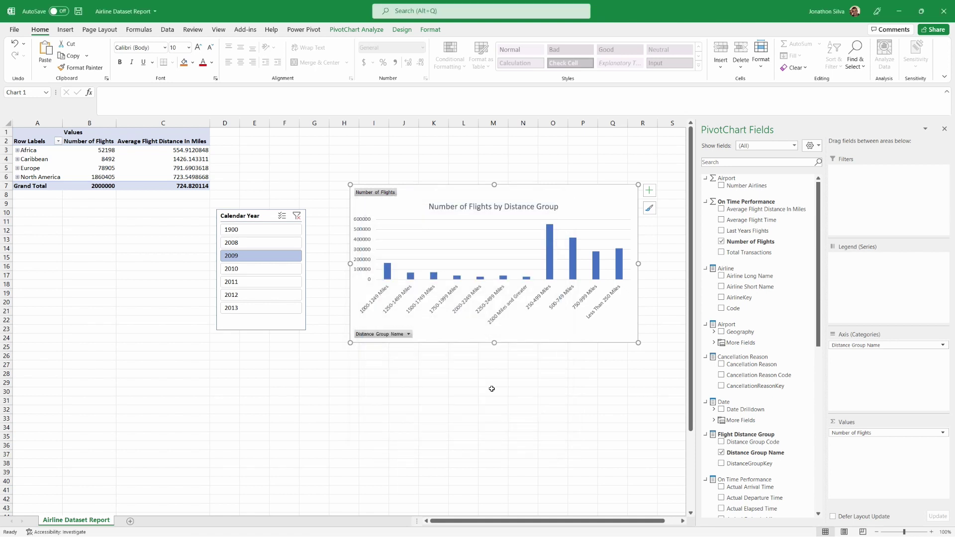
Select 2008 and then 2010 in the Calendar Year slicer, and connect the slicer to Chart 1 and PivotTable1.
left_click(240, 245)
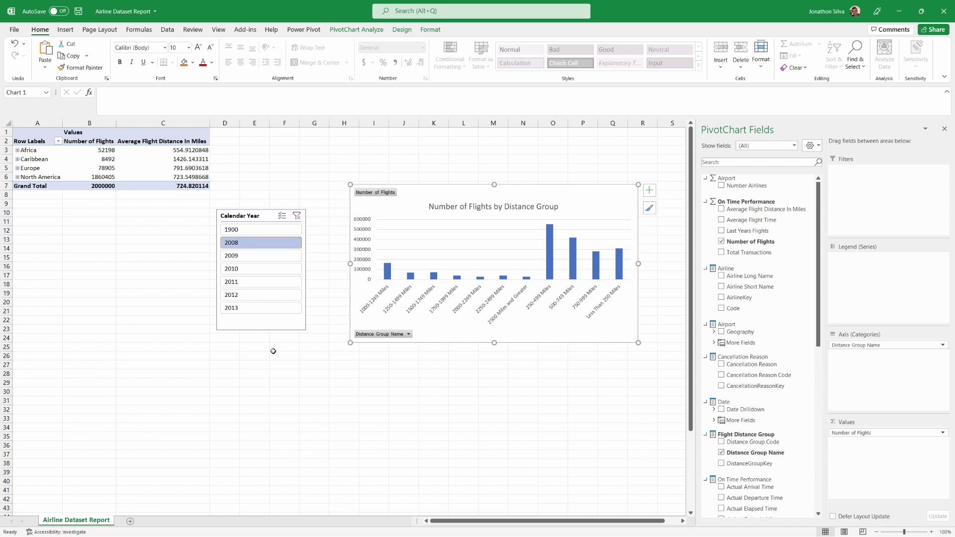
left_click(249, 269)
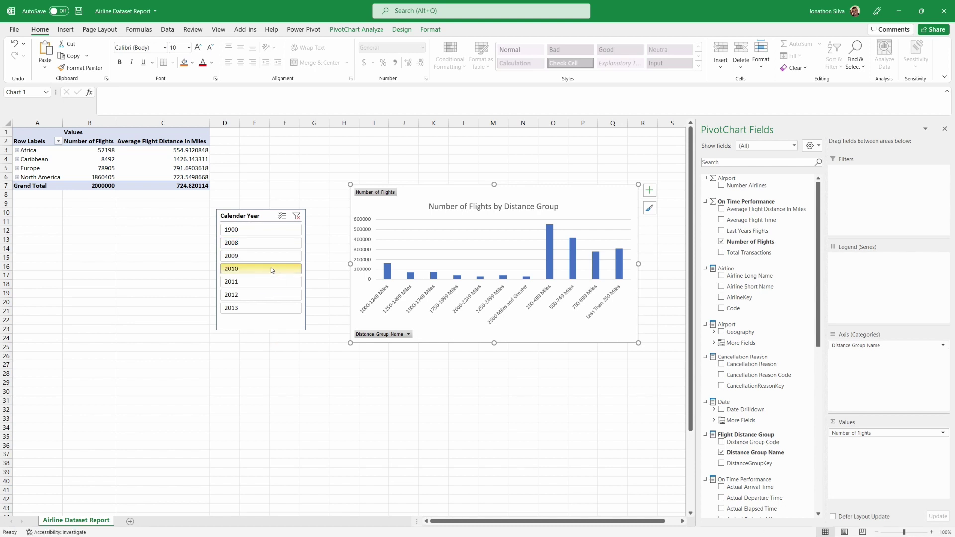
right_click(281, 279)
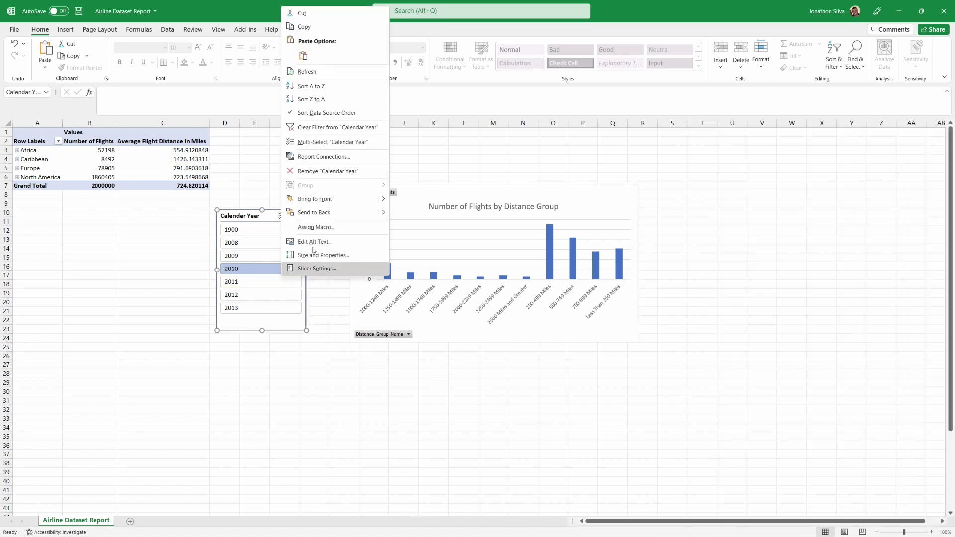
left_click(366, 162)
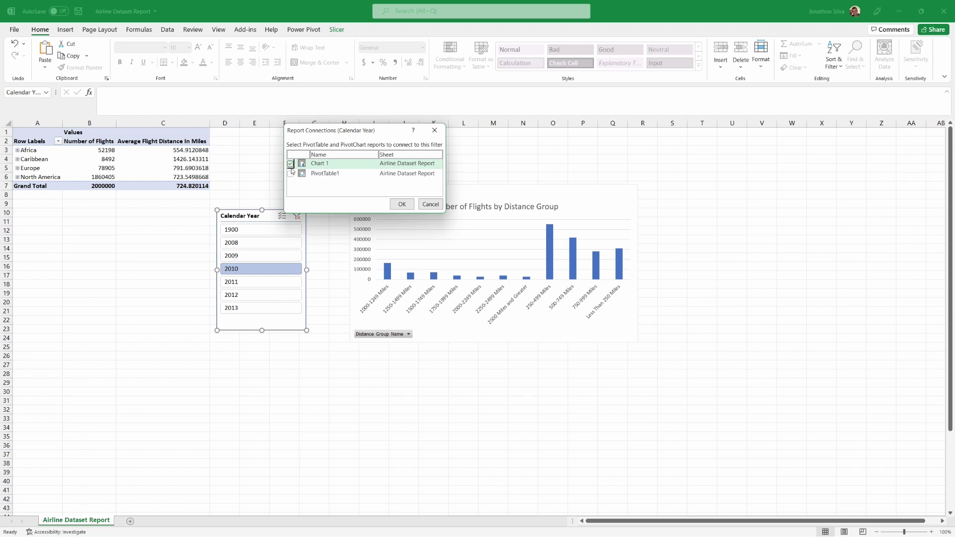
left_click(291, 173)
left_click(401, 204)
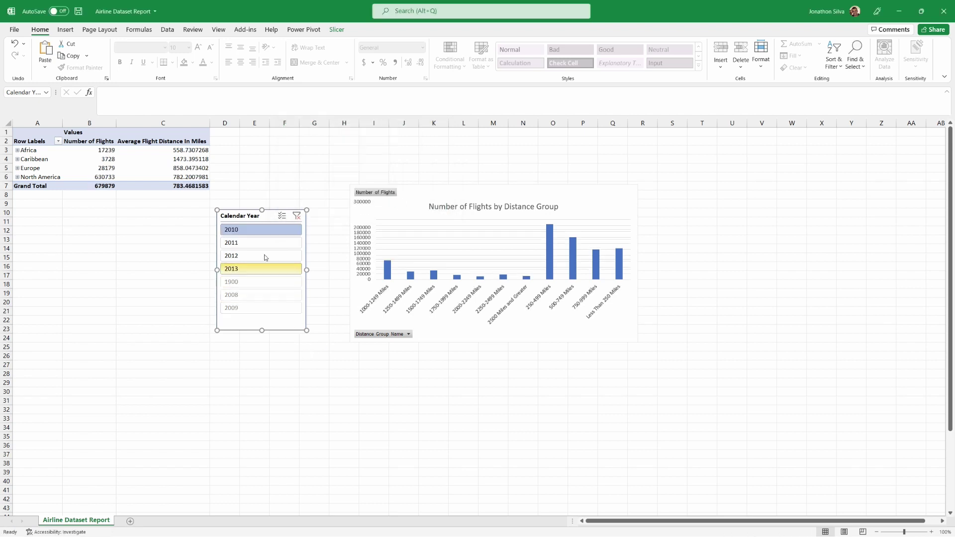
Filter the PivotTable and PivotChart by 2012, 2010, 2011 and 2012 in turn, ending on calendar year 2013.
left_click(249, 257)
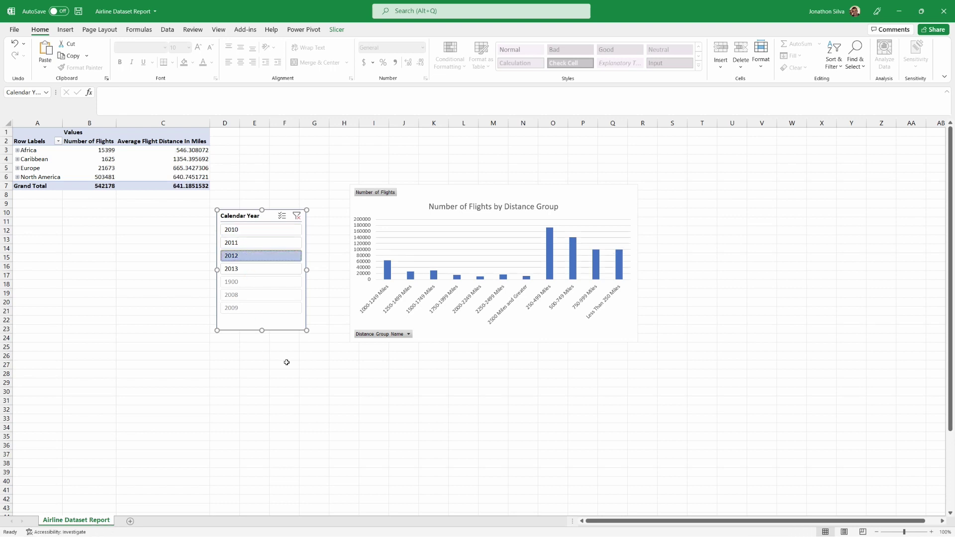
left_click(243, 231)
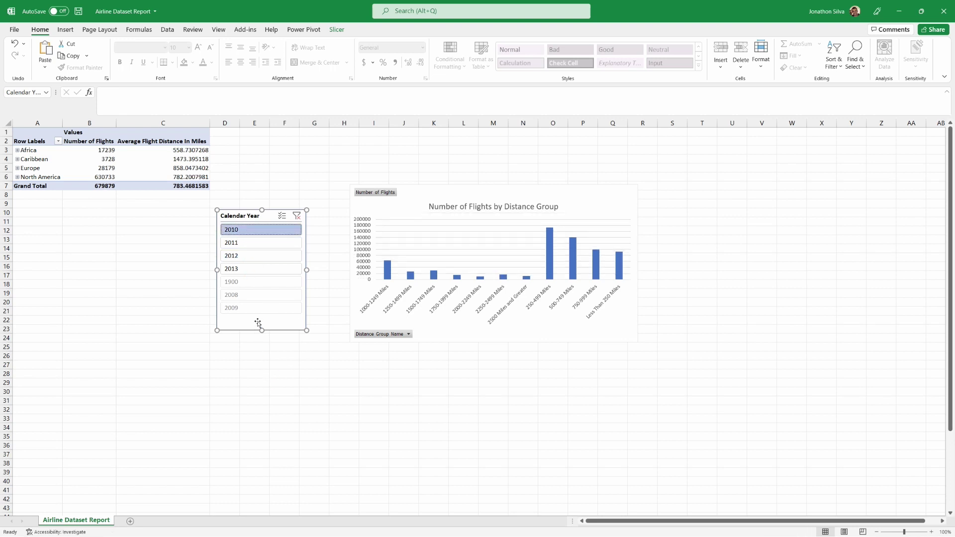
left_click(242, 243)
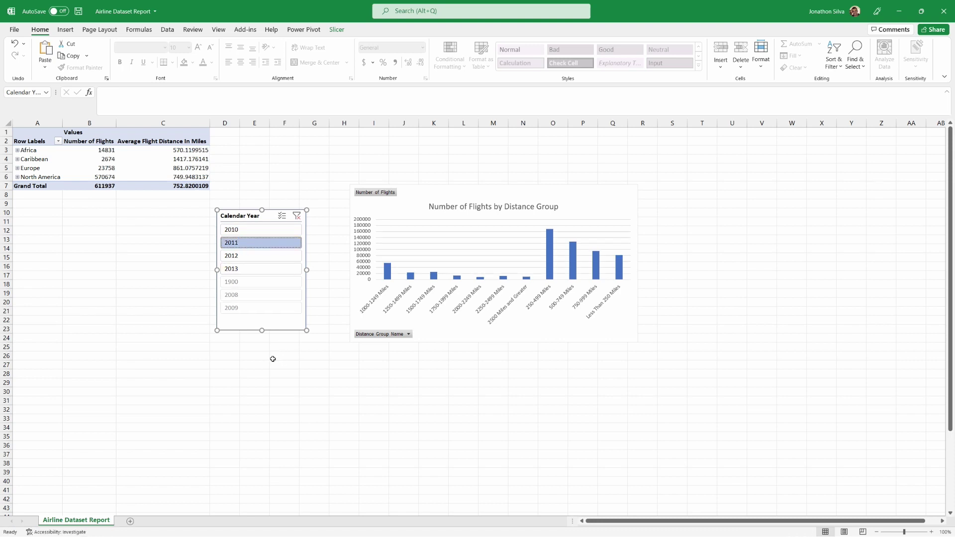
left_click(244, 256)
left_click(245, 272)
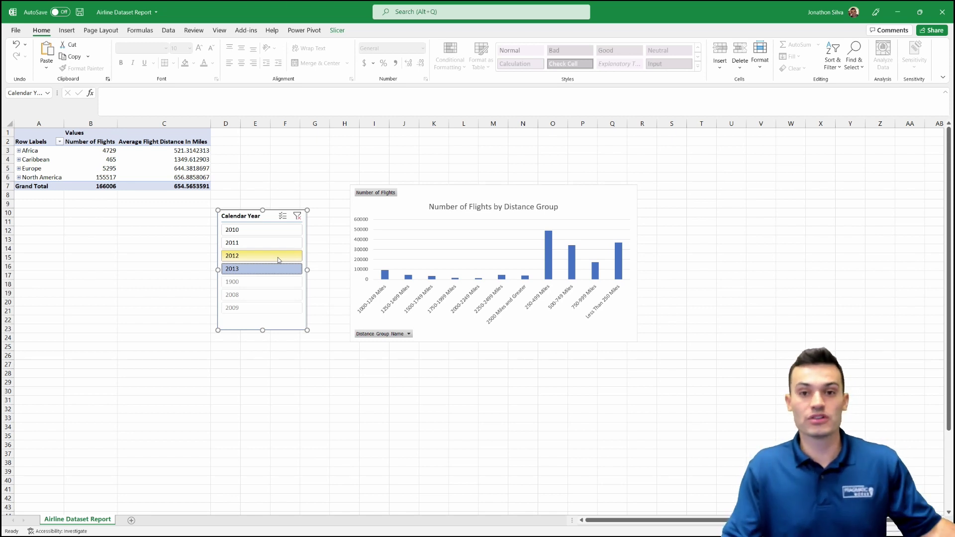
Open the organization's Power BI datasets as a data source and browse the list, returning to its first entry.
left_click(168, 29)
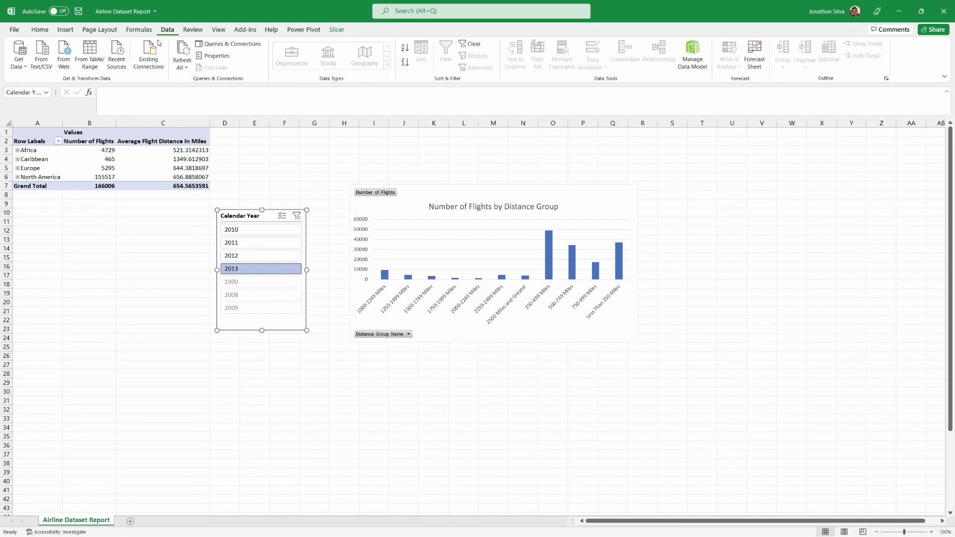
left_click(25, 68)
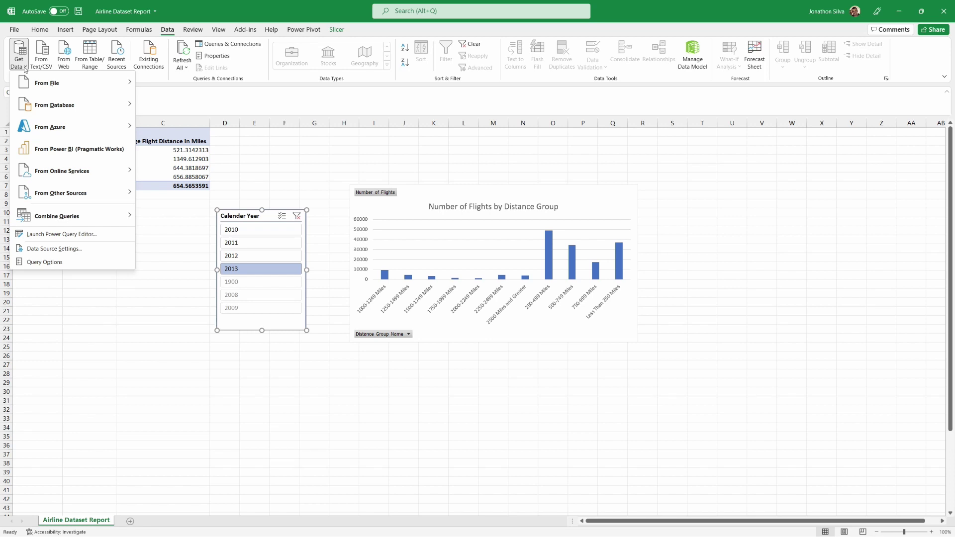
left_click(96, 157)
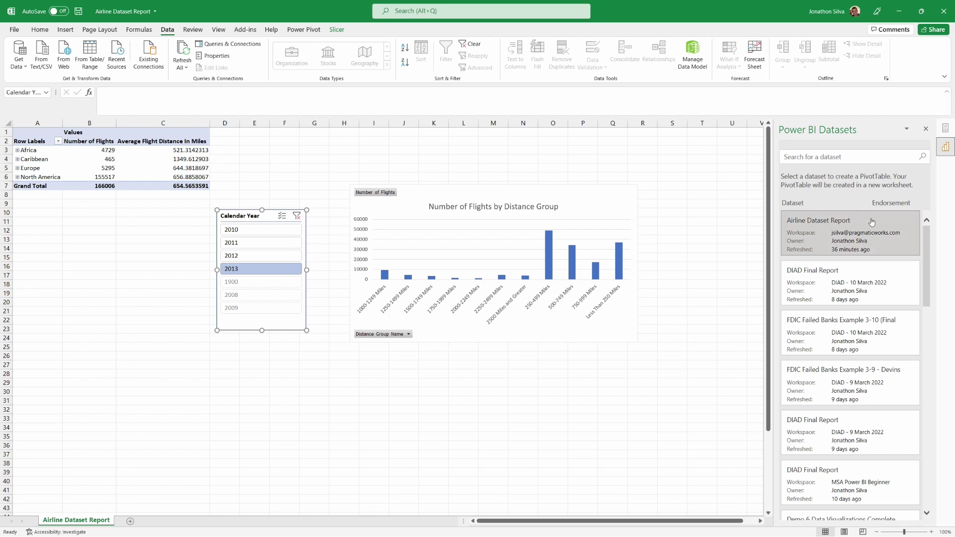
scroll(877, 237, "down", 1)
scroll(877, 237, "down", 8)
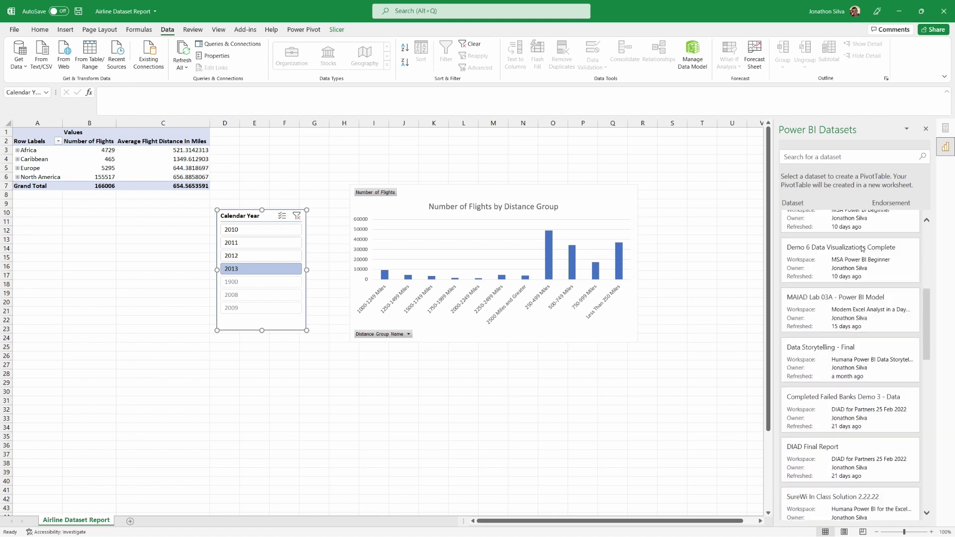
scroll(874, 253, "down", 10)
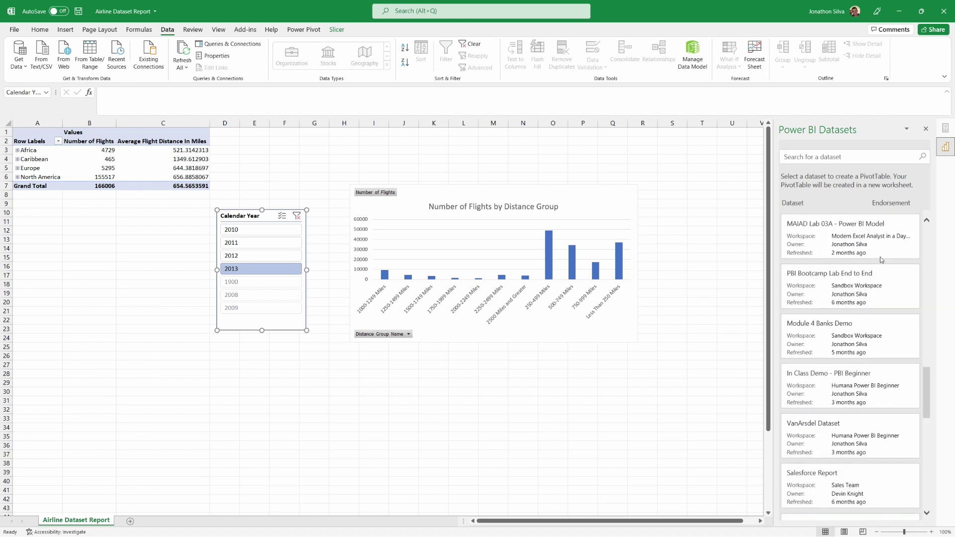
scroll(882, 261, "down", 10)
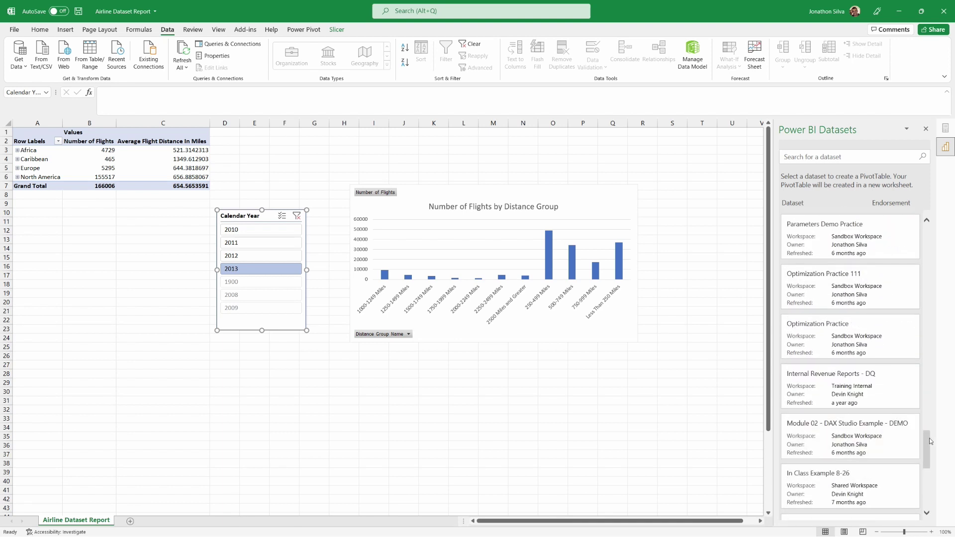
left_click_drag(931, 441, 901, 226)
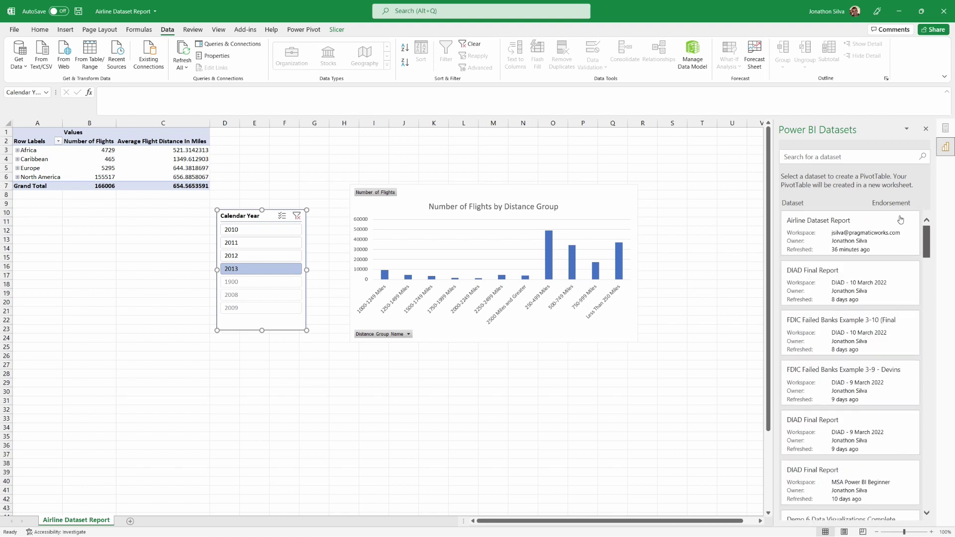